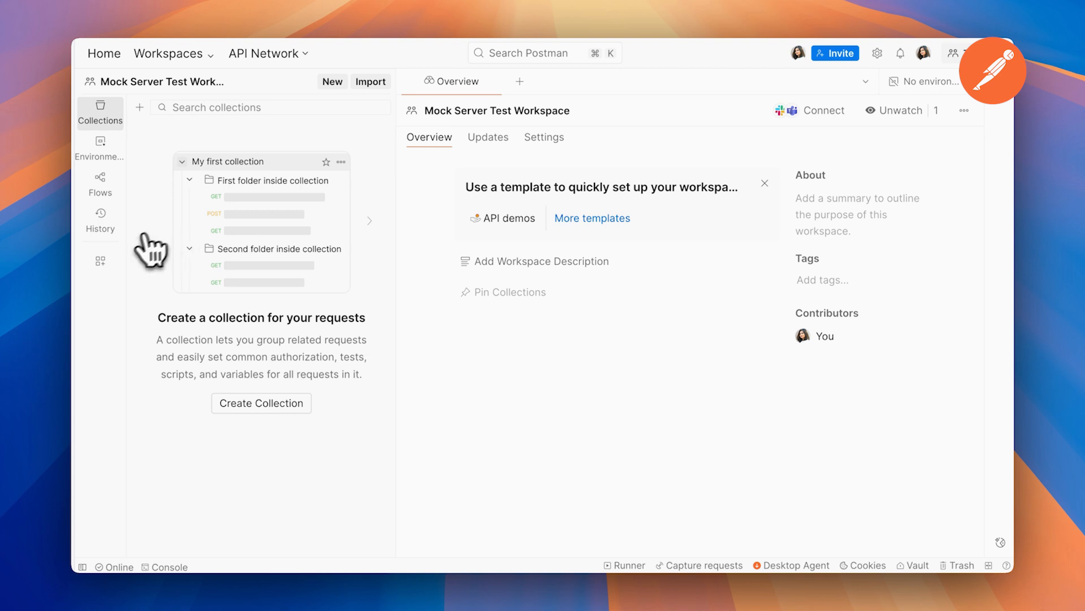
Step: Enable Mock servers in the workspace's sidebar configuration and open the mock servers section
click(103, 266)
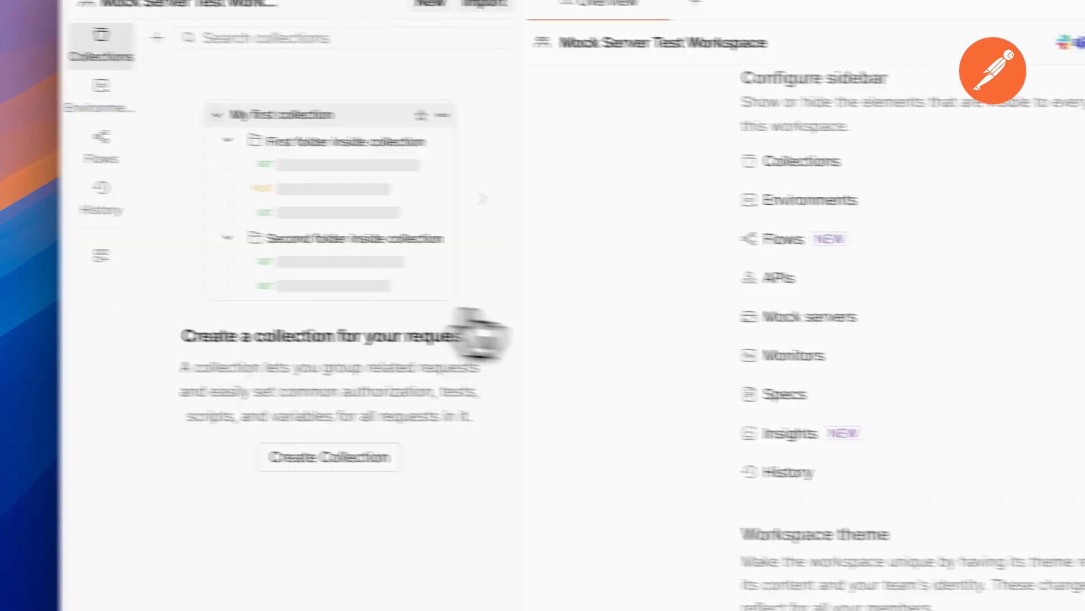
click(836, 312)
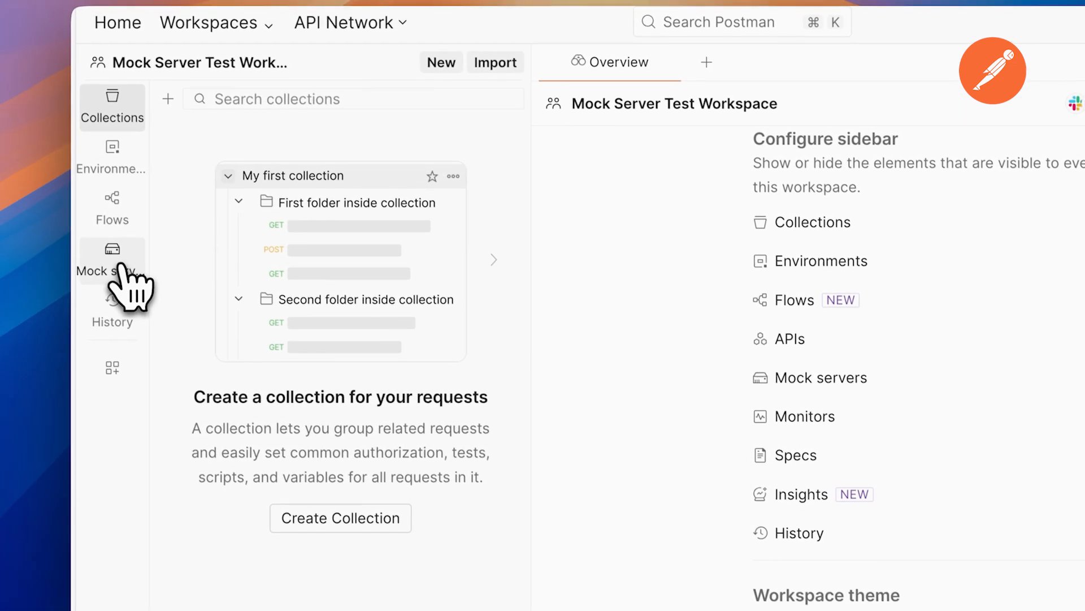
click(121, 266)
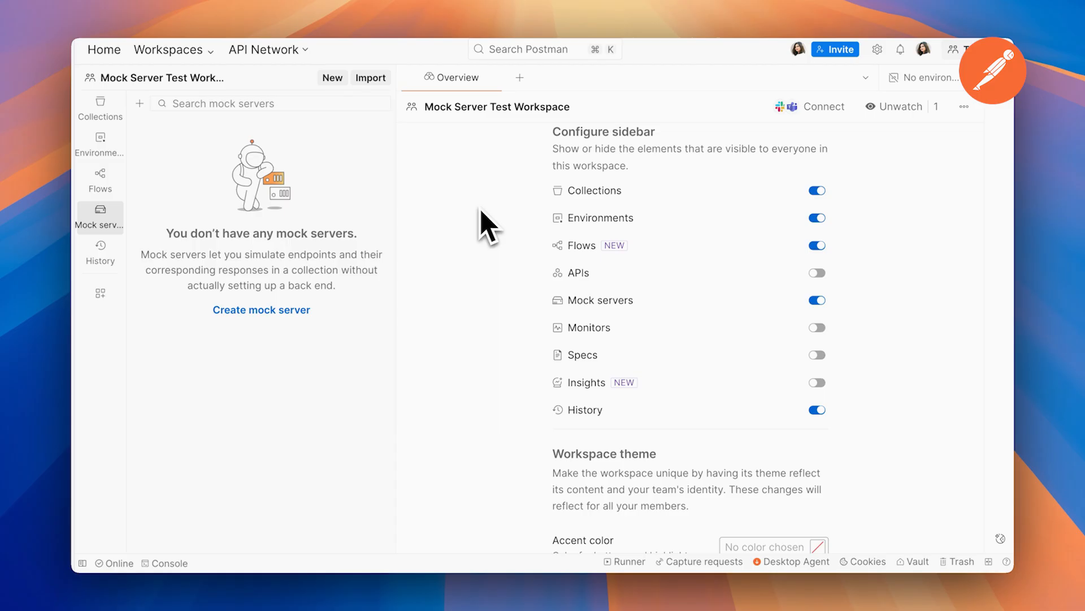
Step: Start a mock server on a new collection, named Real-Estate API, with a GET request at the path listing
click(283, 309)
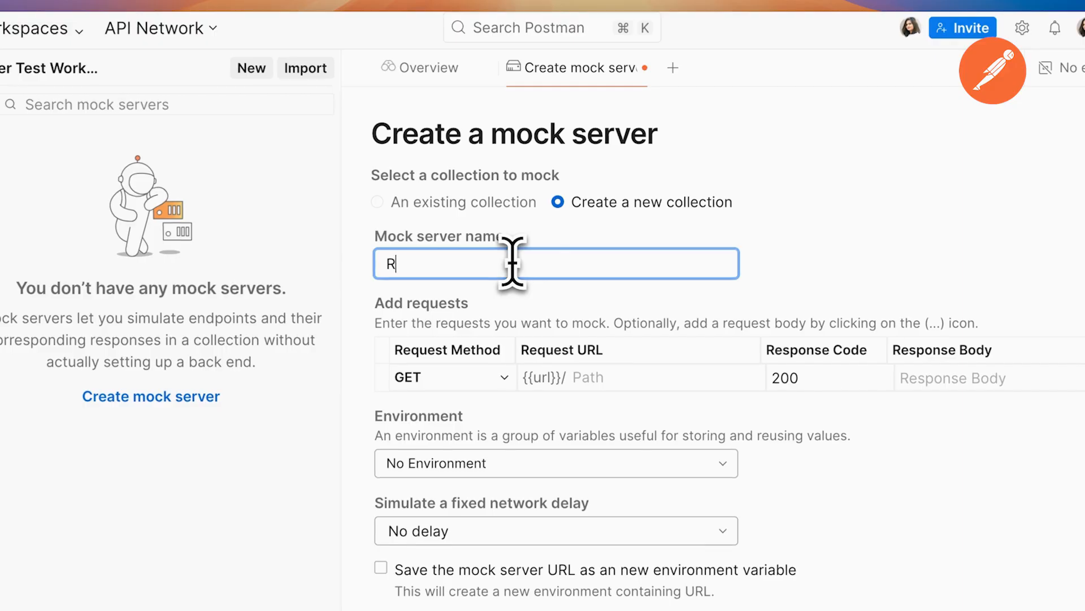
text(eal)
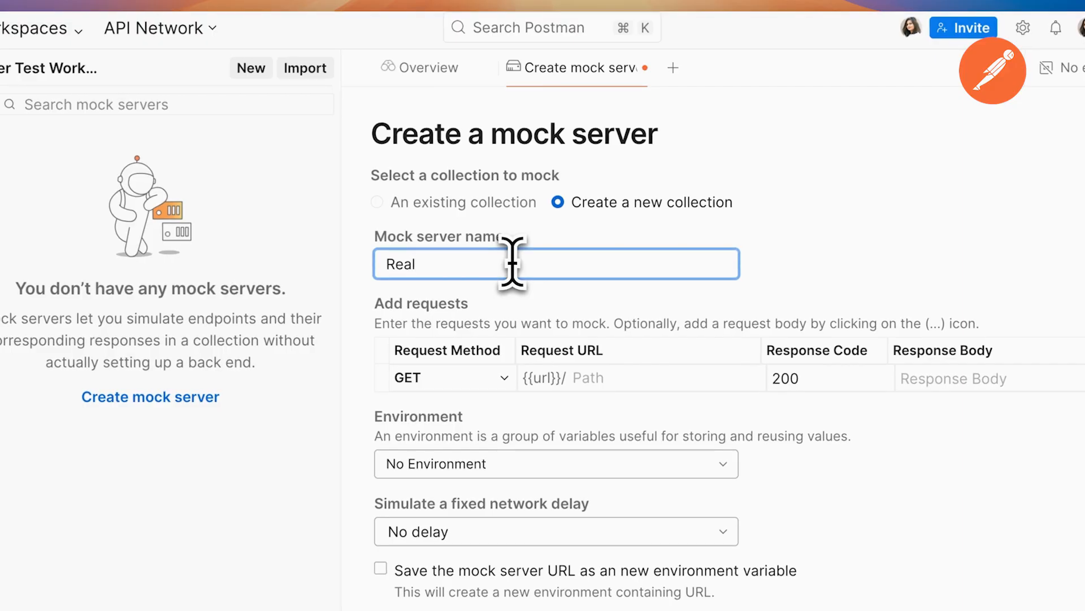
text(-Estate API)
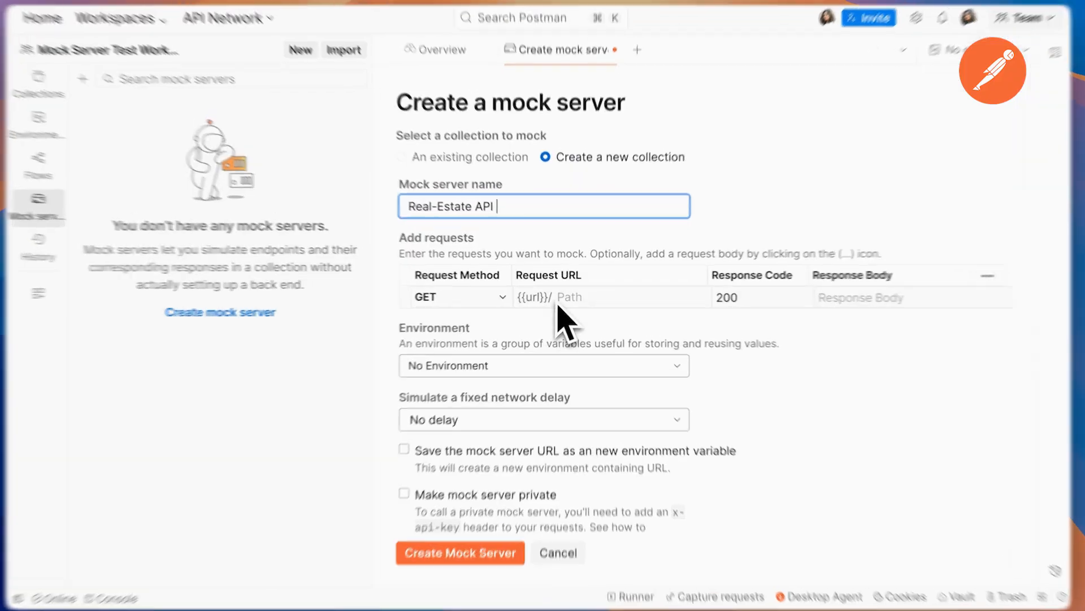
text(listing)
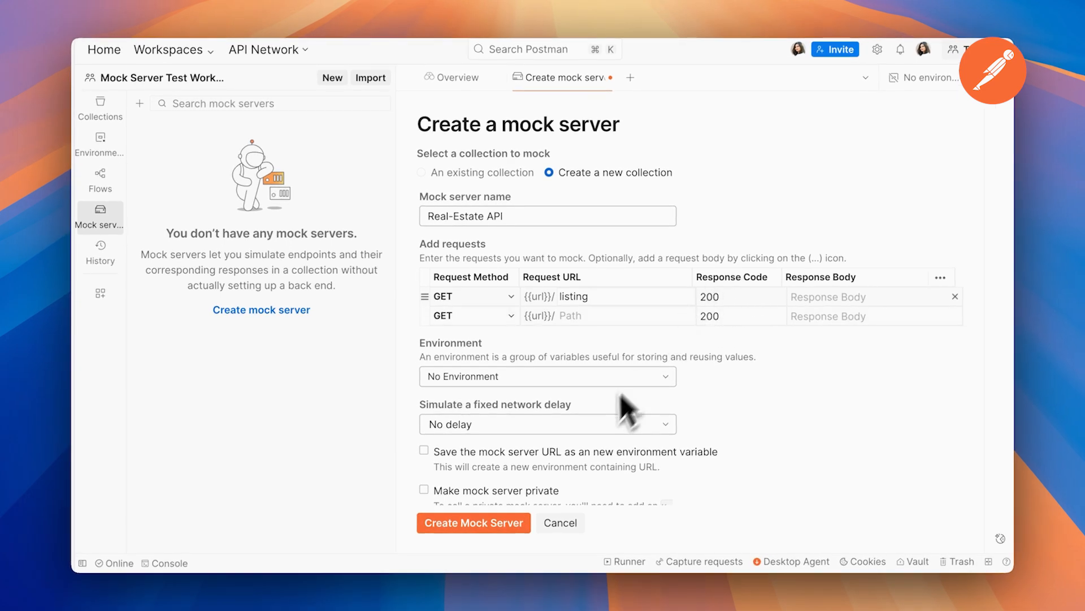
Step: Enable saving the mock server URL as a new environment variable and create the mock server
scroll(632, 376, down, 3)
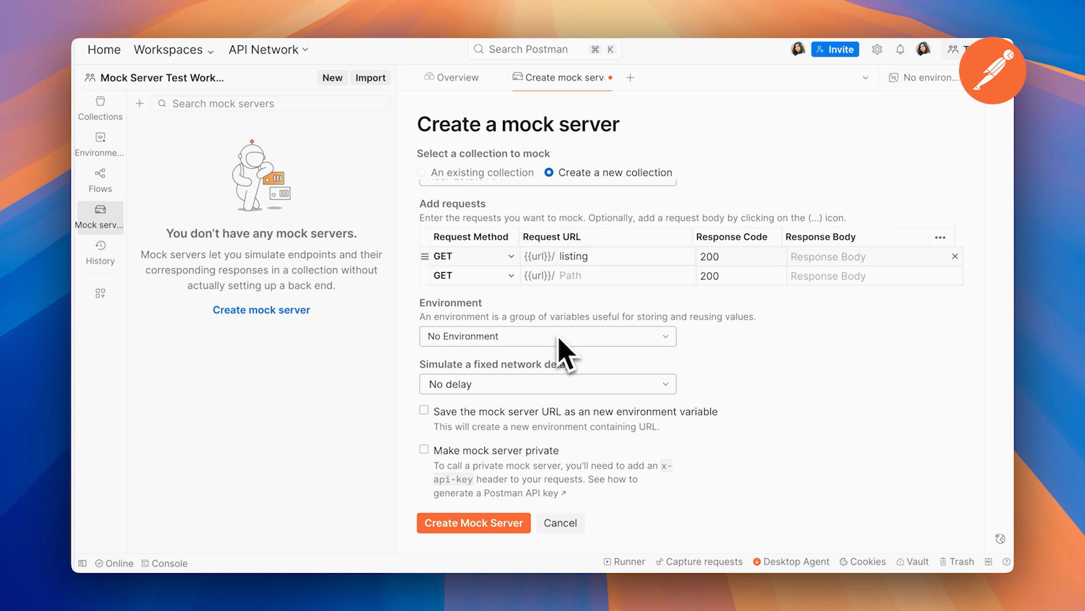
scroll(557, 337, down, 2)
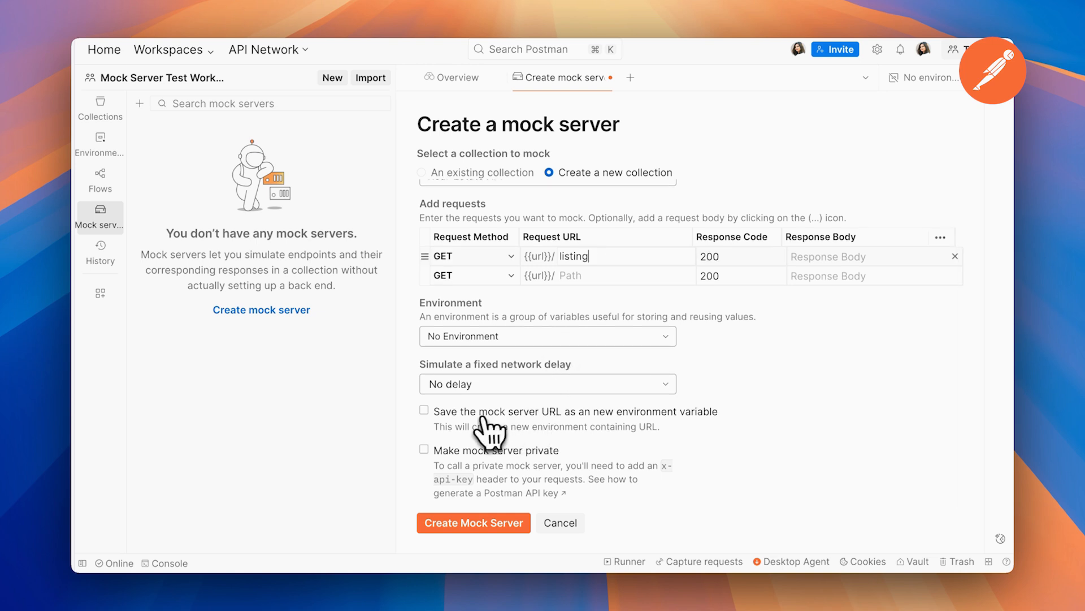
click(425, 412)
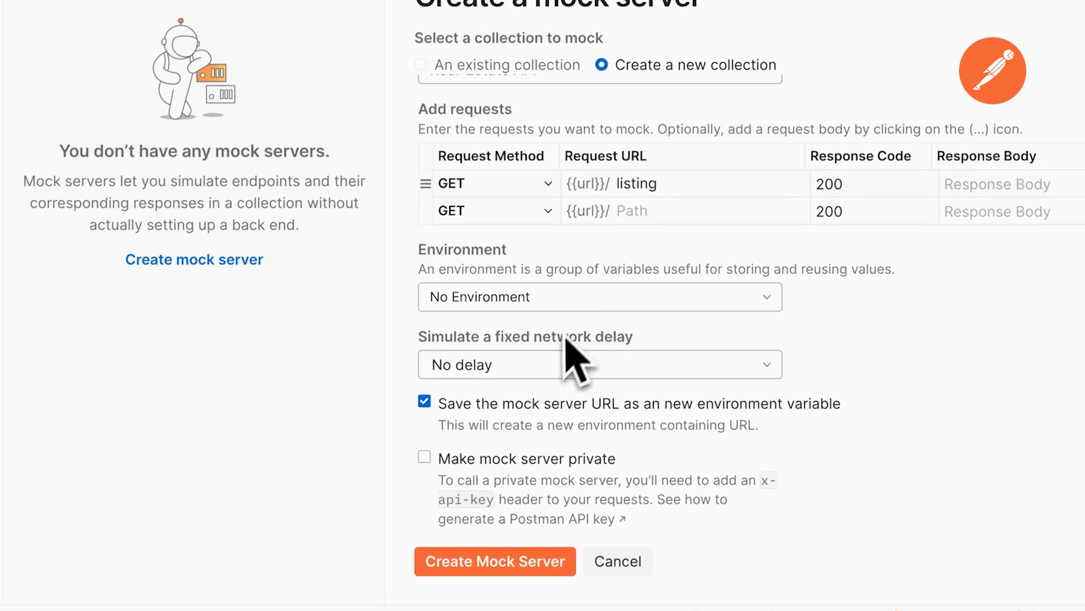
scroll(565, 334, up, 2)
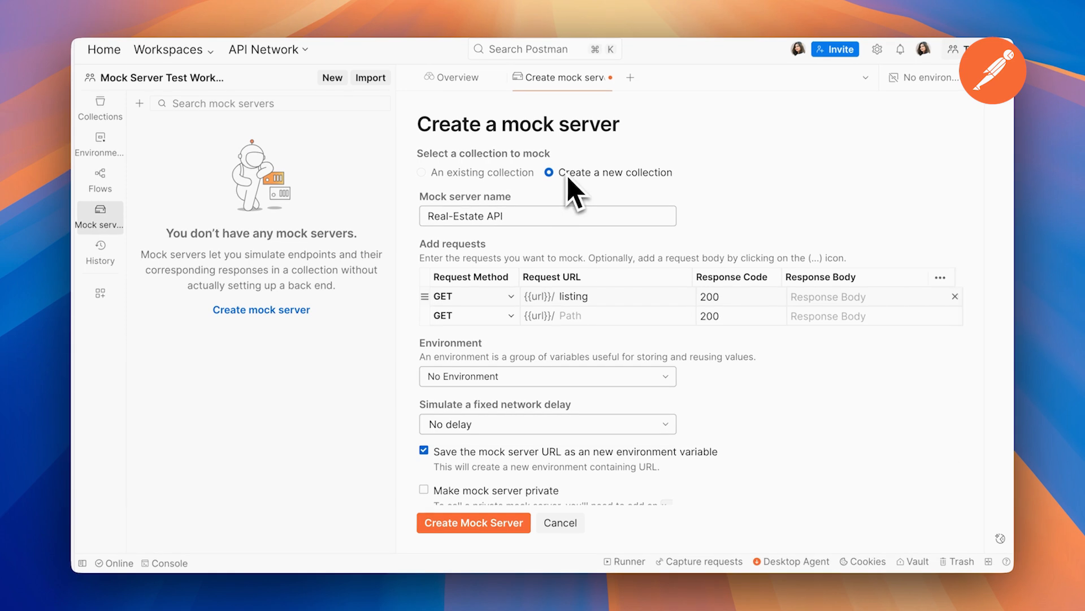
scroll(517, 262, down, 2)
scroll(520, 277, up, 1)
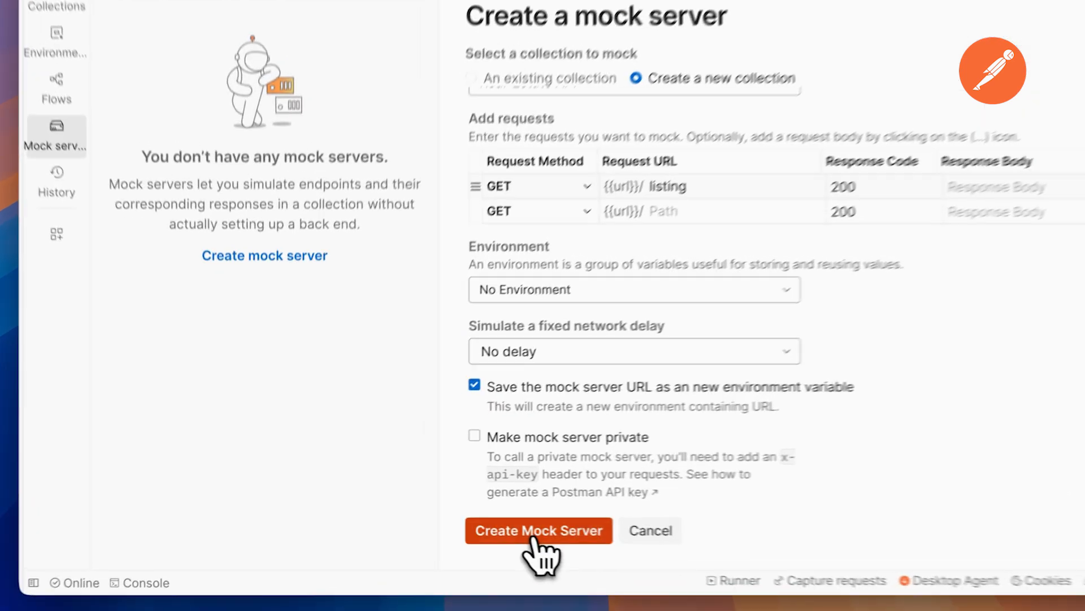
click(470, 529)
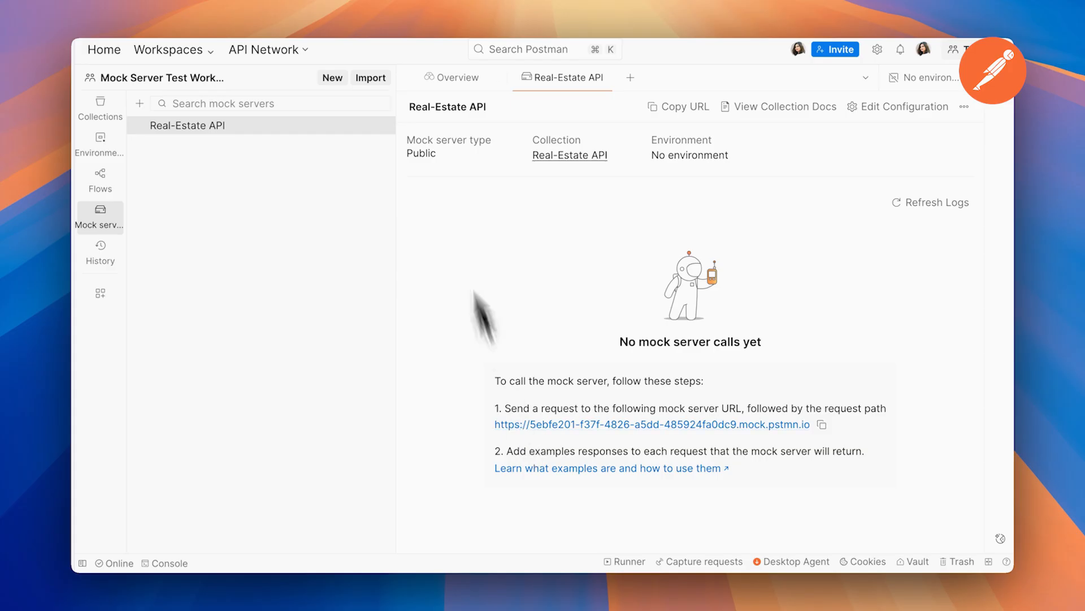
Step: Open the GET listing request in the Real-Estate API collection
click(102, 108)
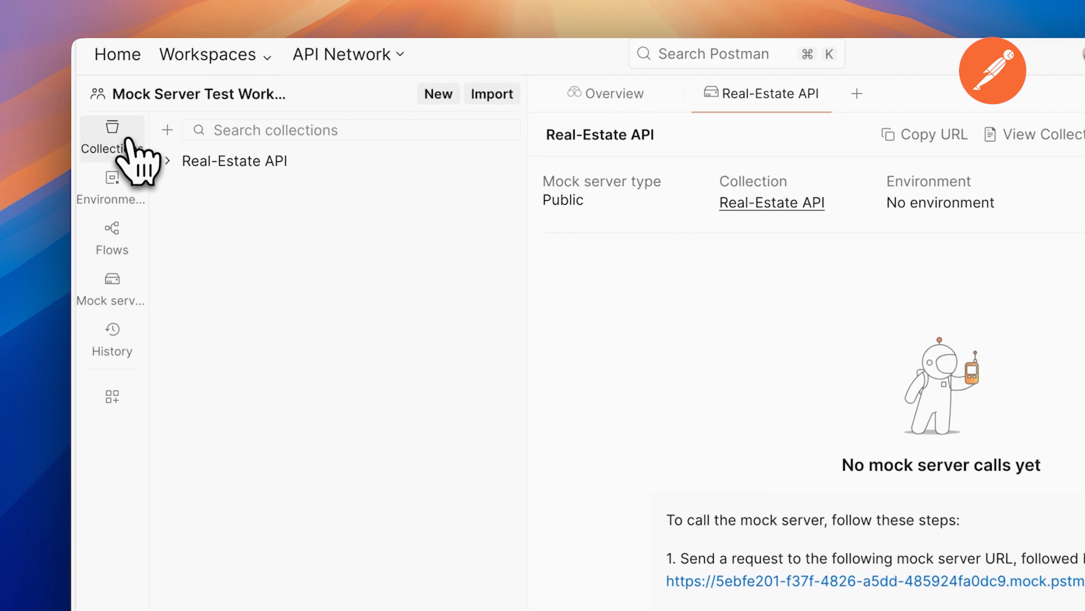
click(169, 163)
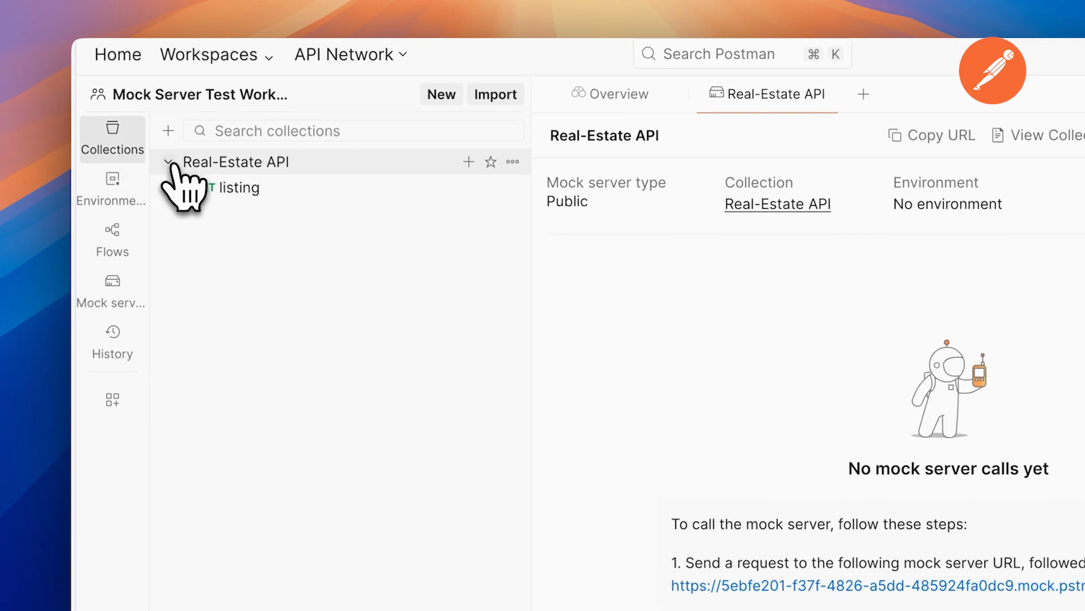
click(206, 190)
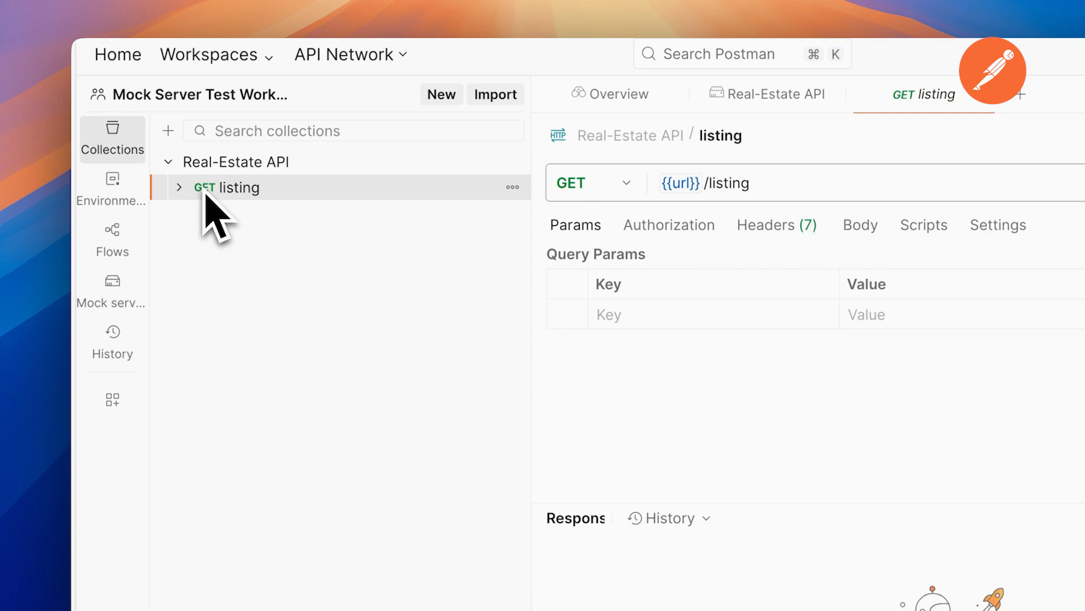
Step: Send the GET listing request and enlarge the response area to inspect the returned body
click(889, 195)
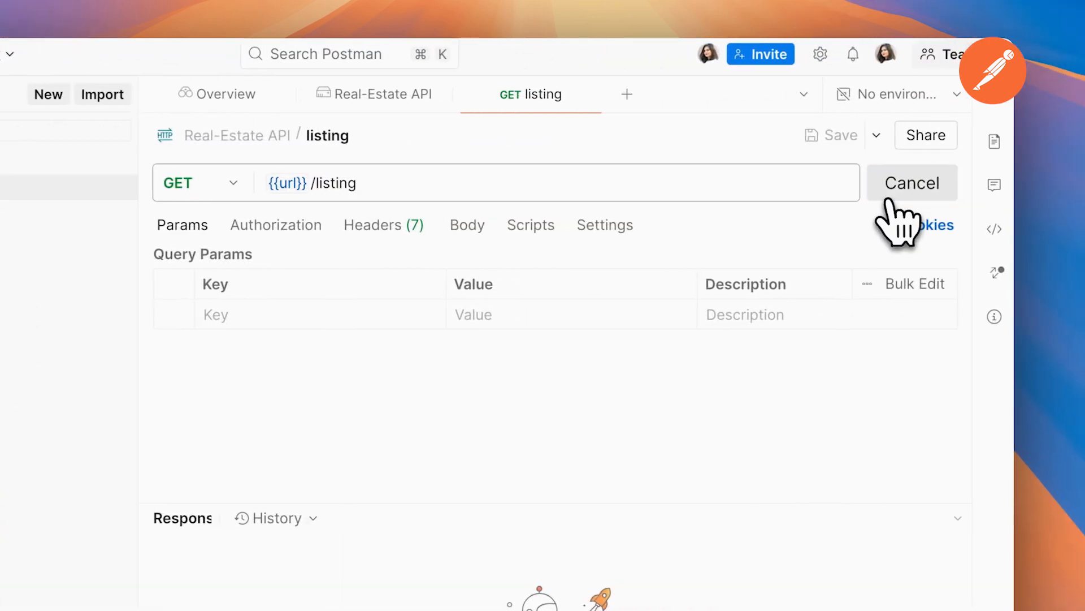
drag(641, 503, 628, 357)
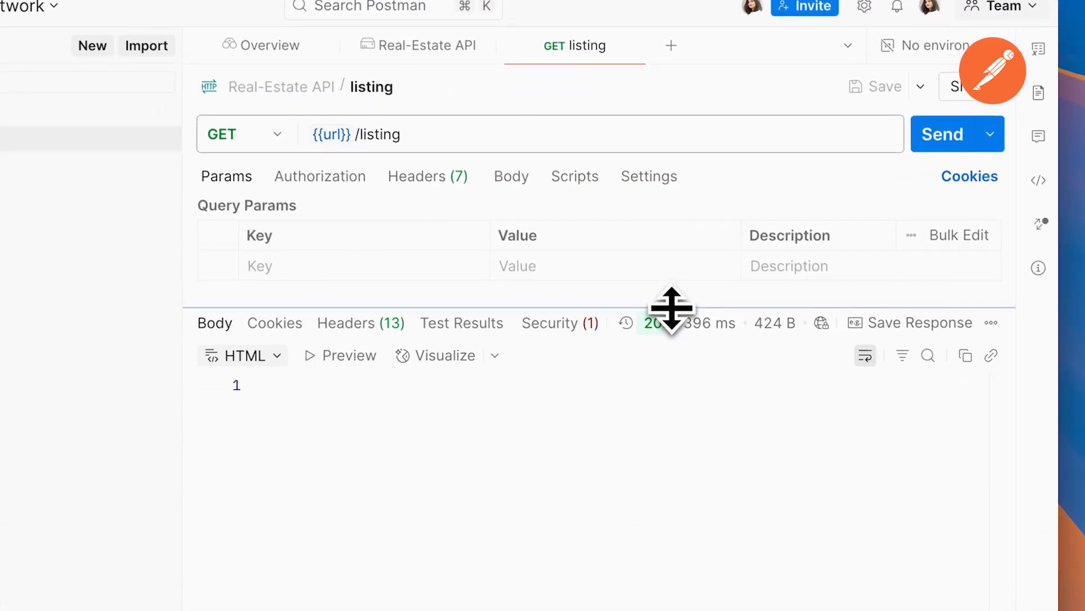
mouse_move(660, 331)
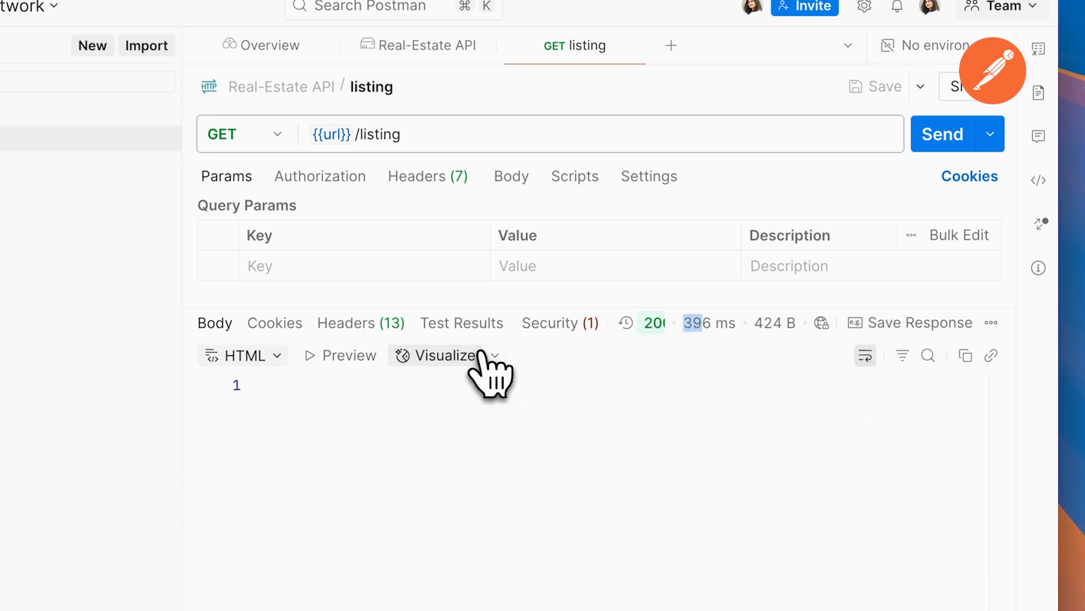
click(474, 356)
click(1025, 62)
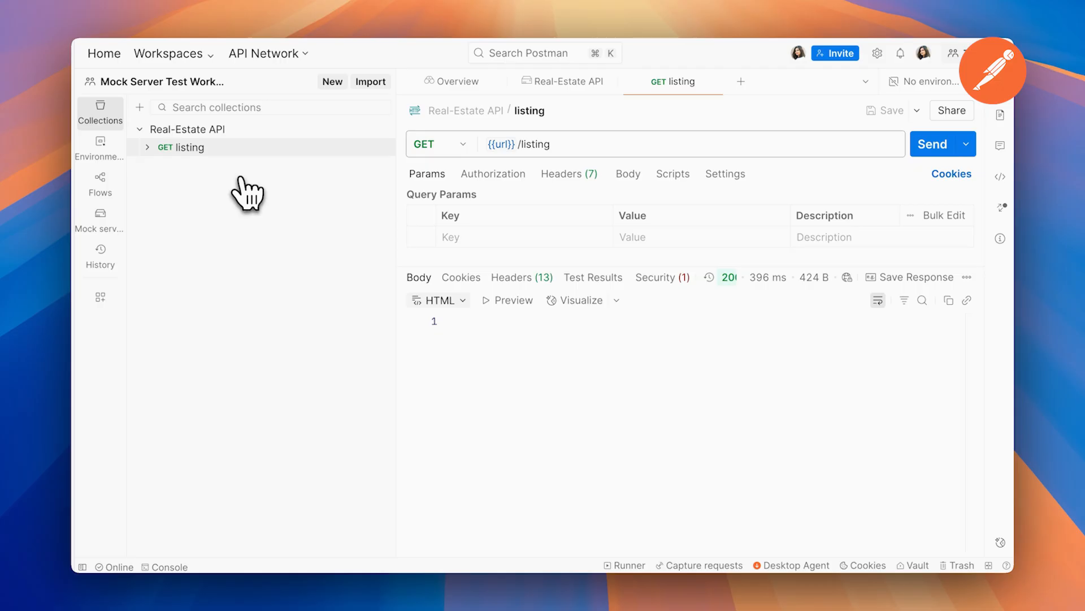
mouse_move(511, 149)
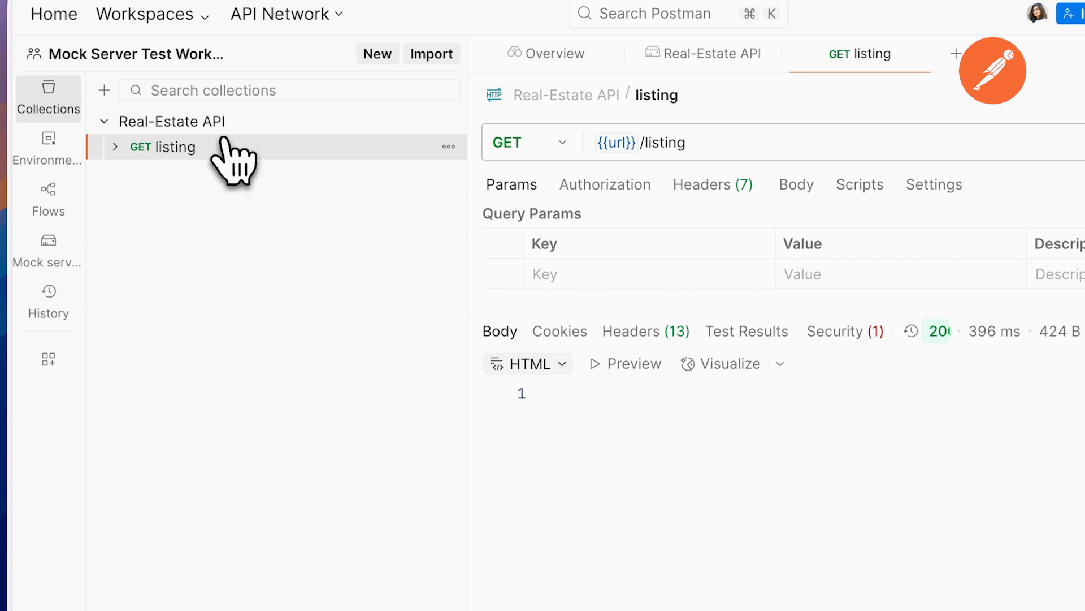
Step: Add a new example to the GET listing request and delete its Default example
click(449, 149)
click(461, 186)
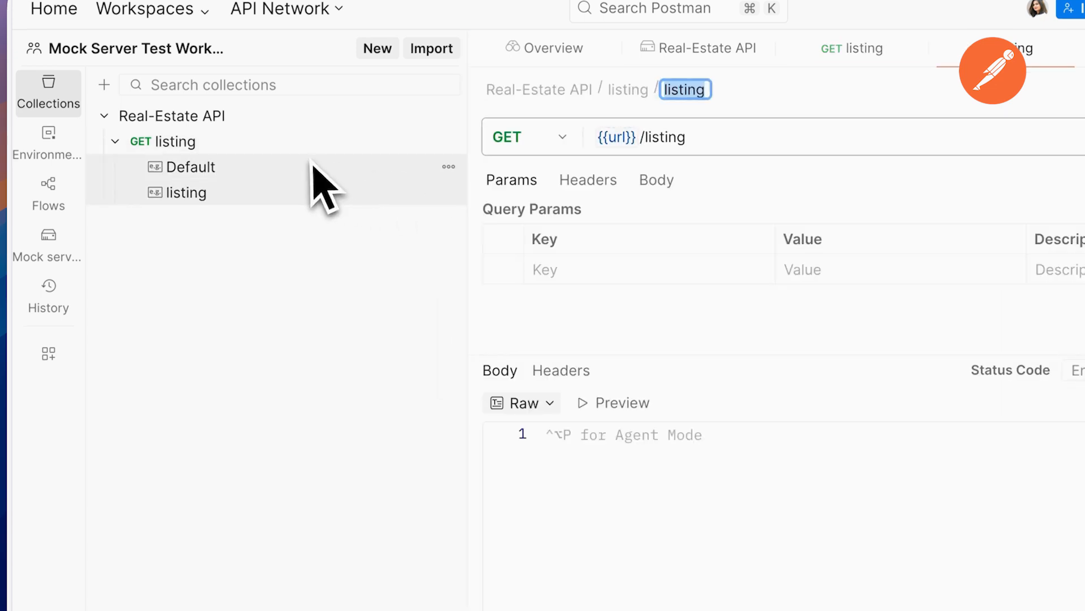
click(312, 164)
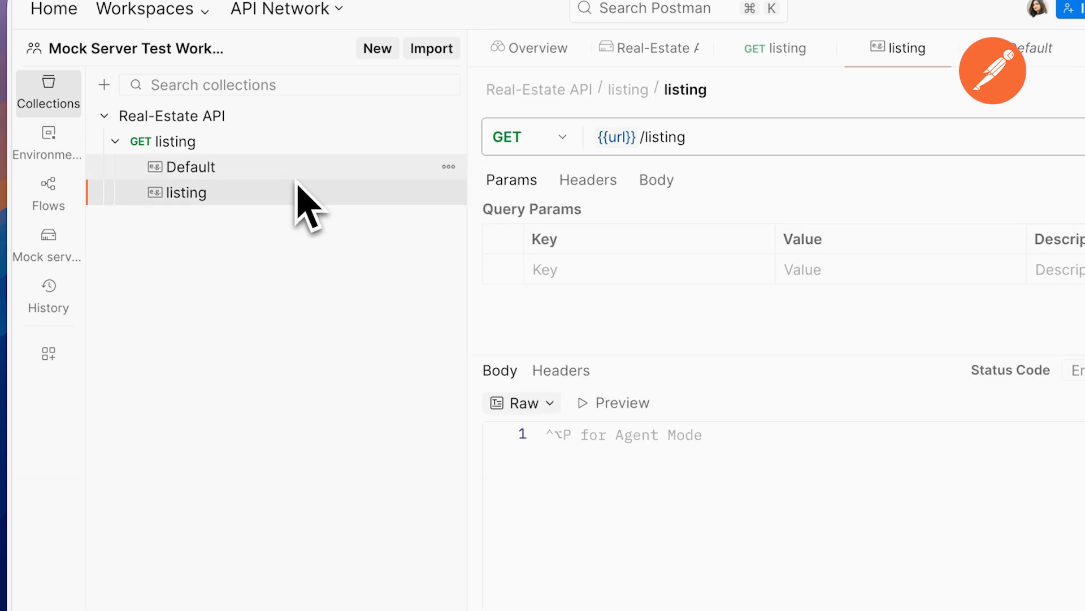
key(super+BackSpace)
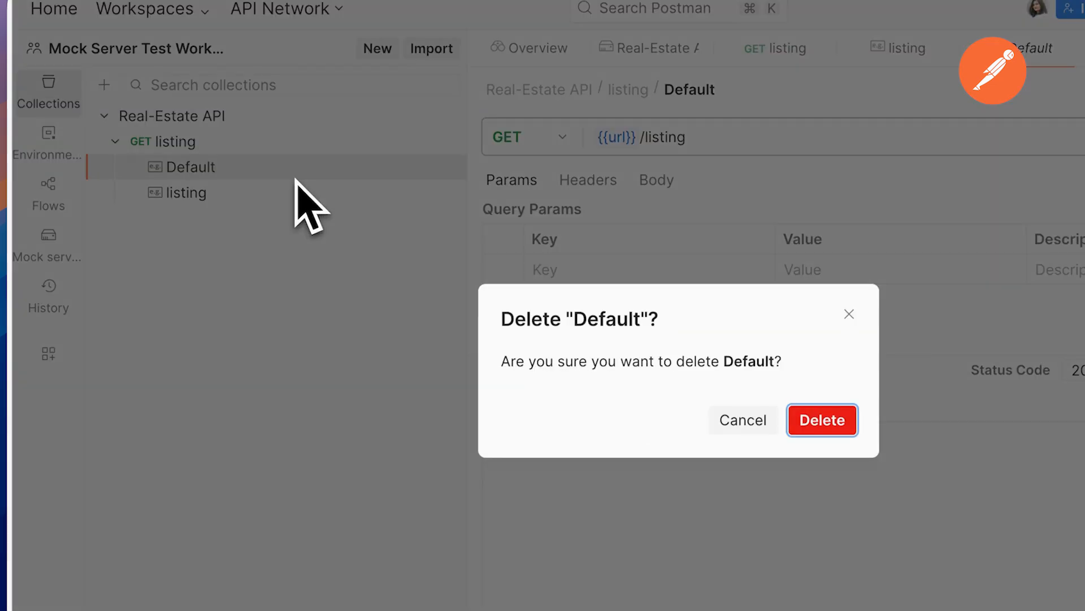
click(820, 421)
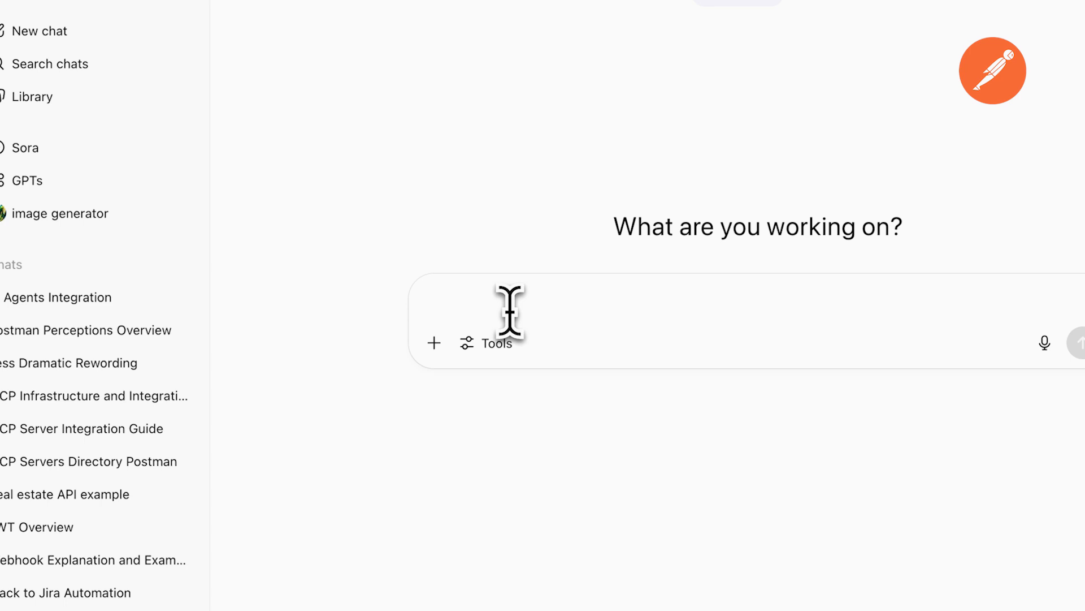
Step: Switch to ChatGPT and submit the prompt "Give me a JSON output for a Realestate API"
text(e a JSON output for a Realestate API)
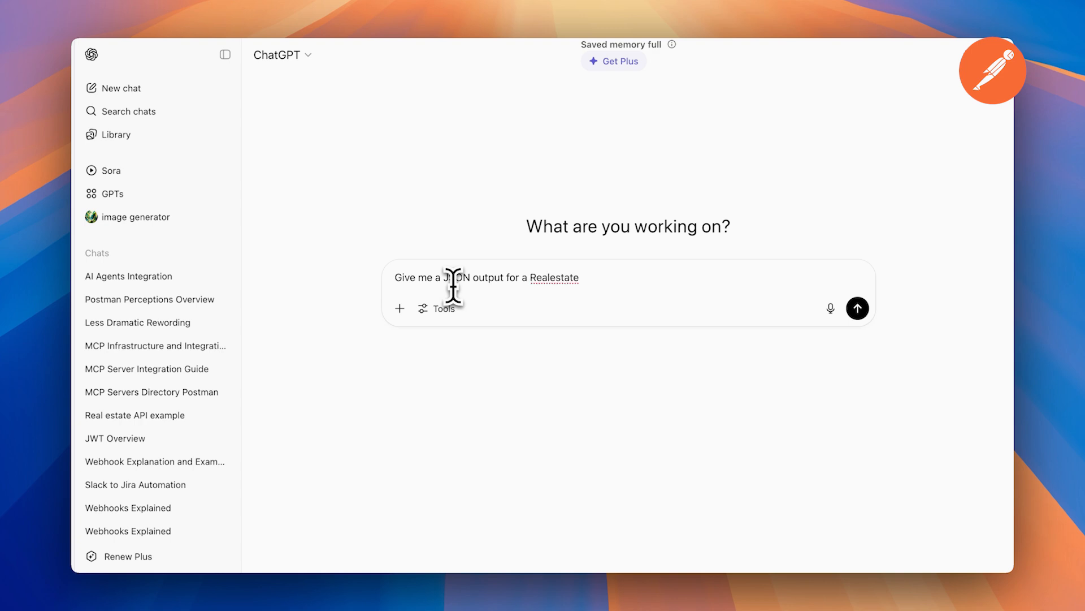
key(Return)
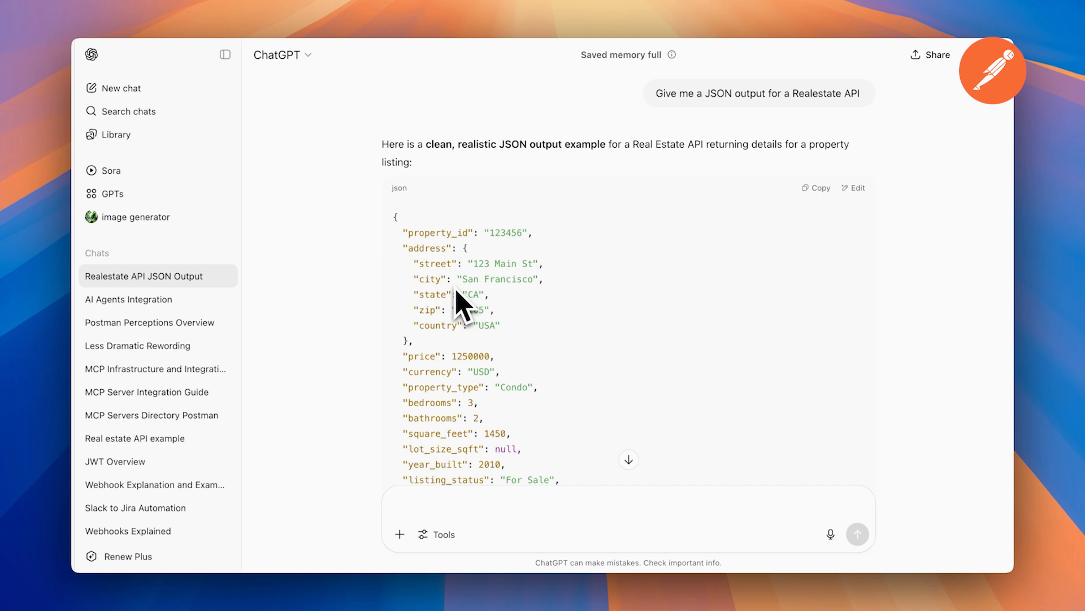
Step: Review the generated real estate JSON from the property fields through the agent, images, features, description and coordinates
scroll(456, 290, down, 5)
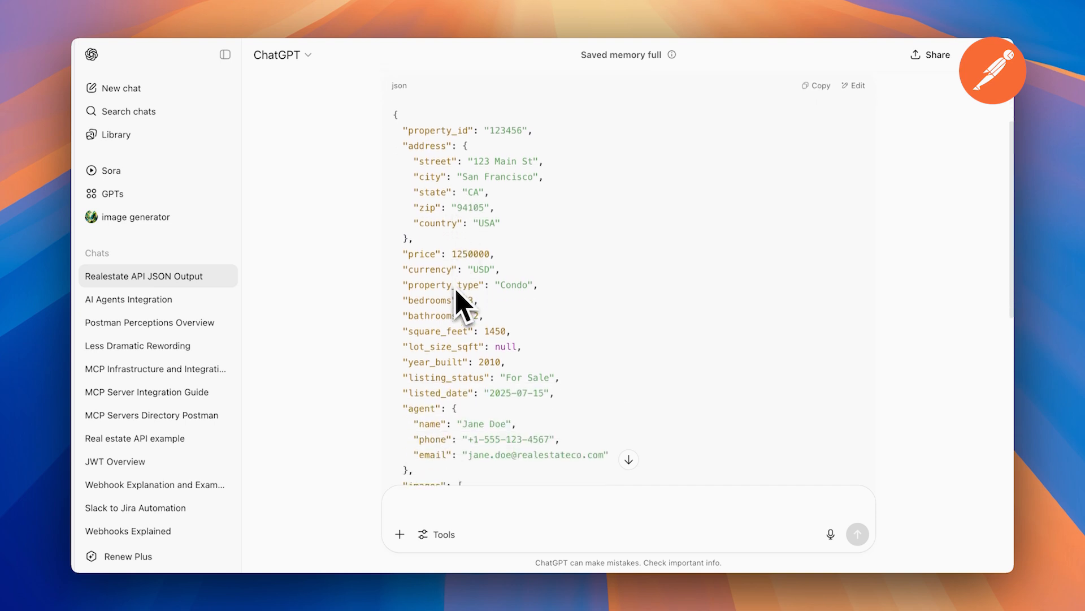
scroll(456, 291, up, 3)
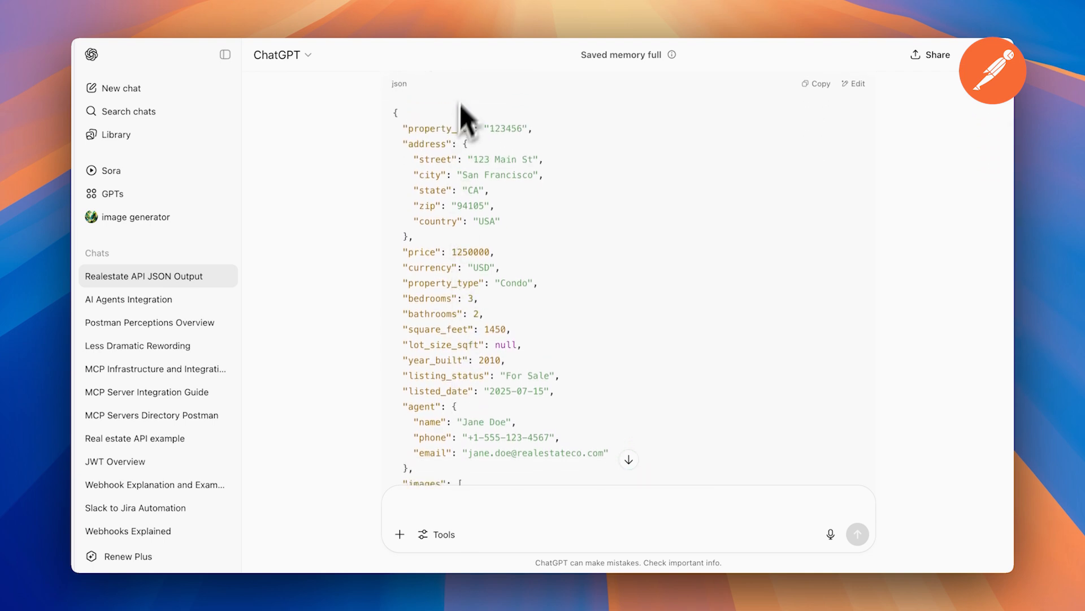
scroll(461, 243, down, 2)
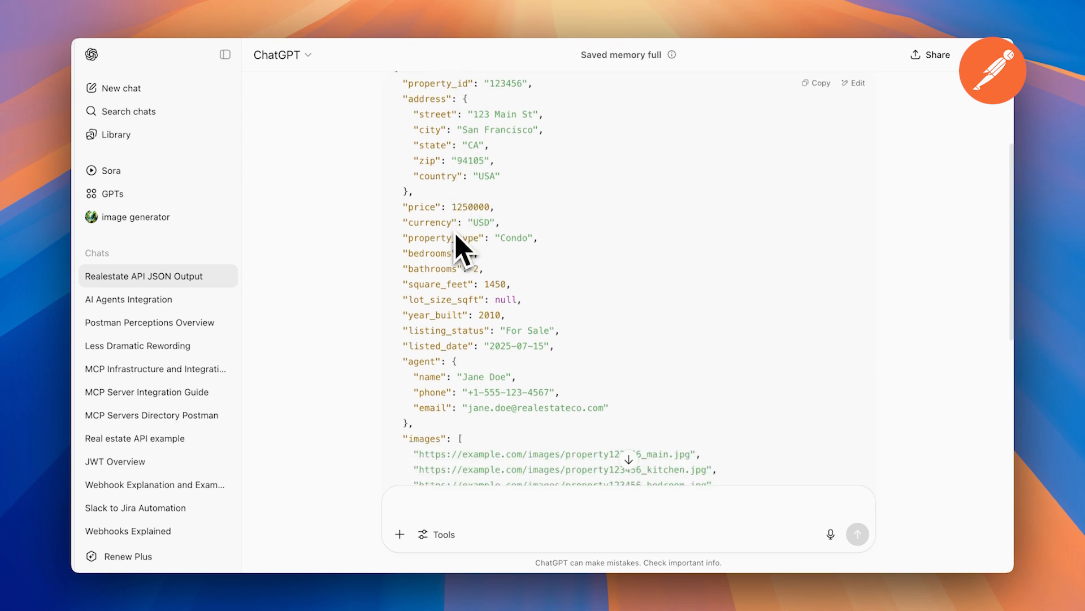
scroll(455, 233, down, 1)
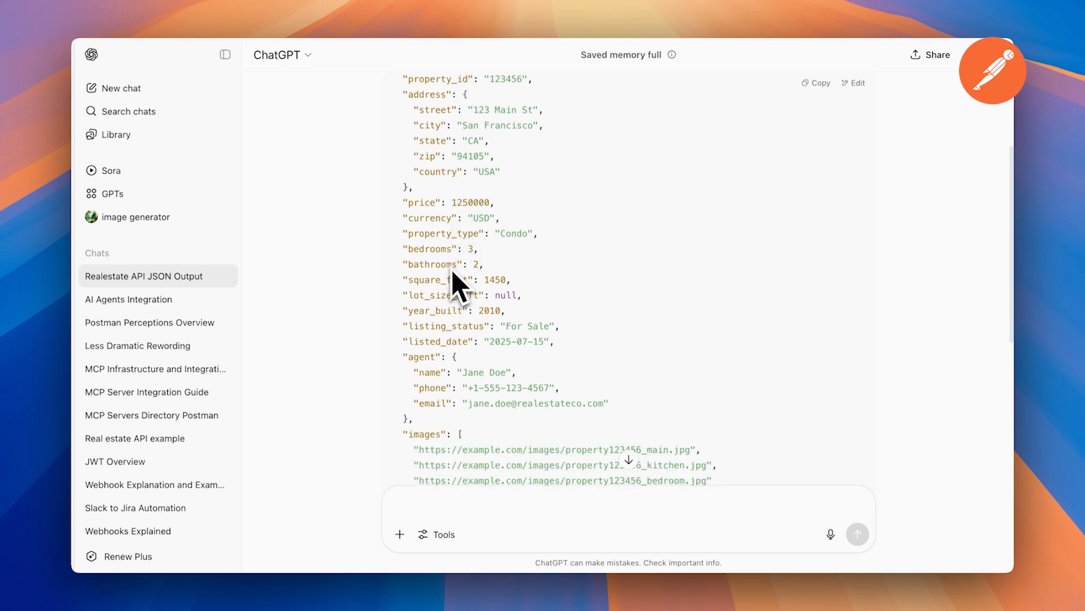
scroll(453, 272, down, 5)
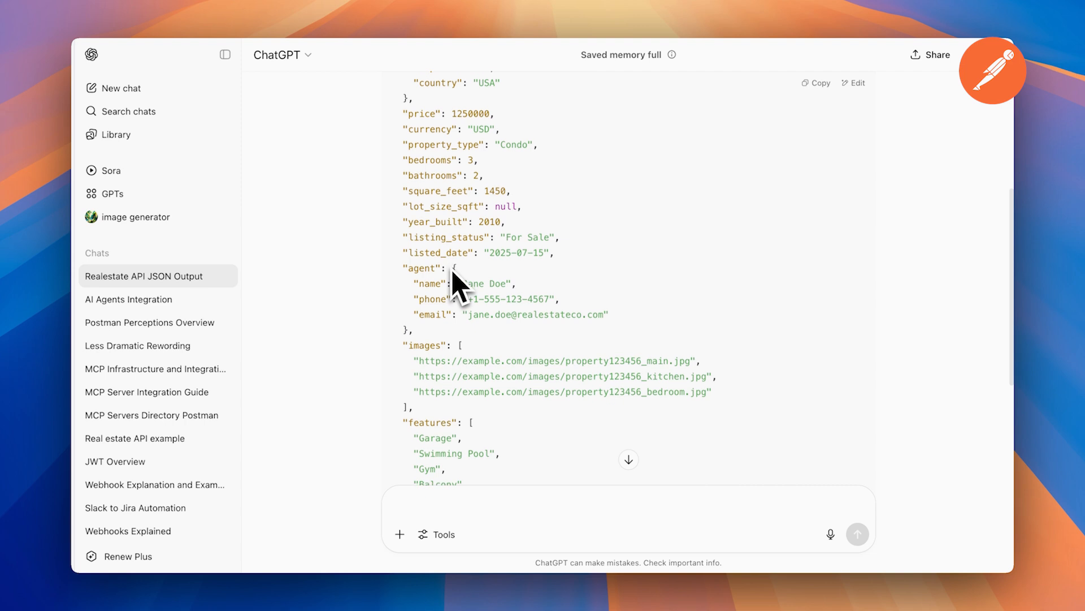
scroll(455, 285, down, 1)
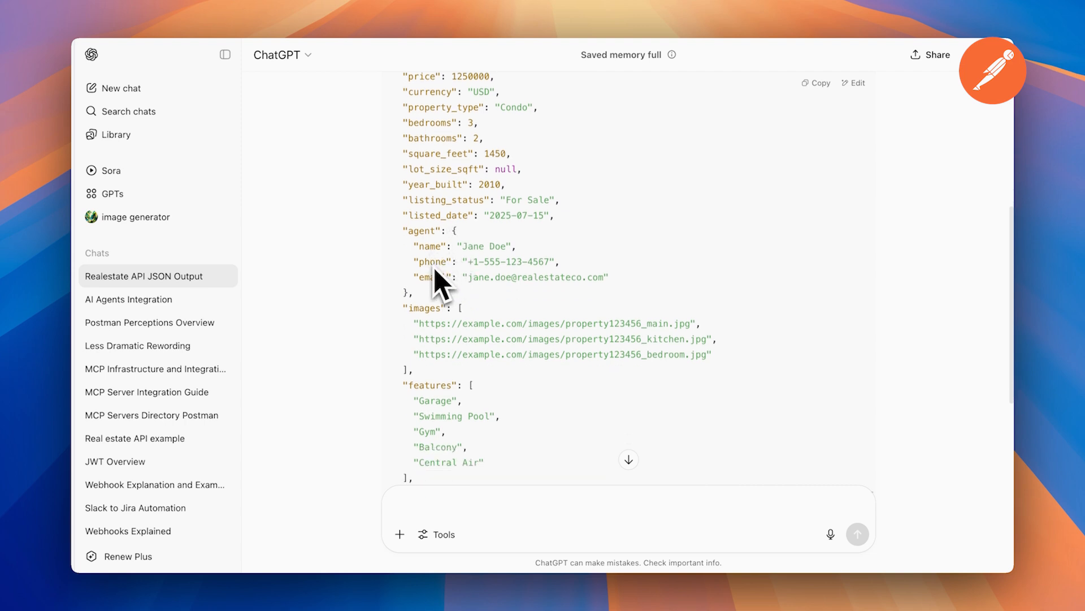
scroll(436, 280, down, 2)
scroll(442, 343, down, 3)
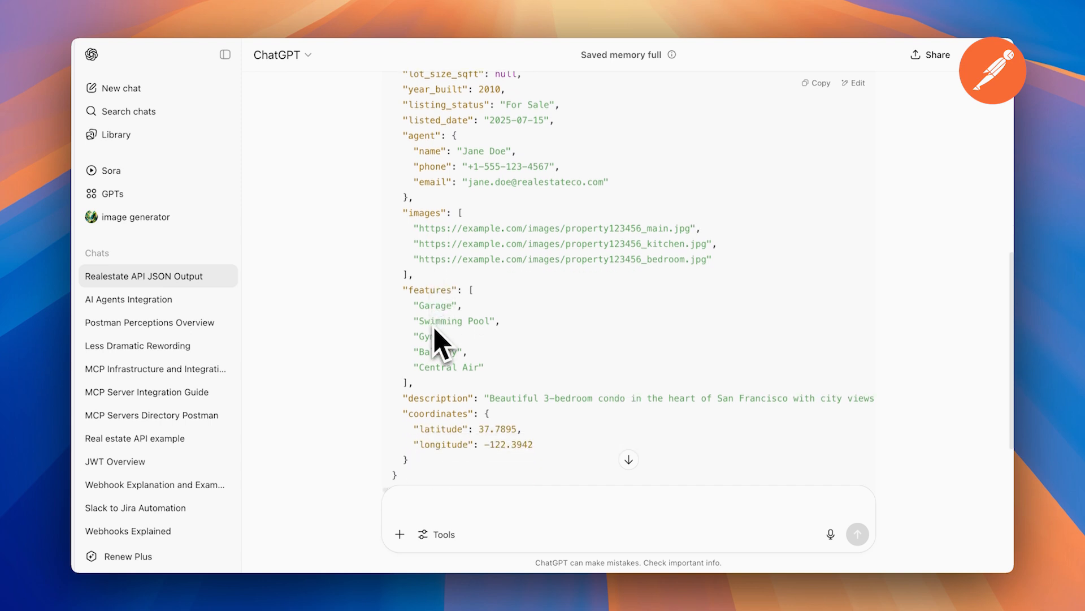
scroll(441, 343, down, 2)
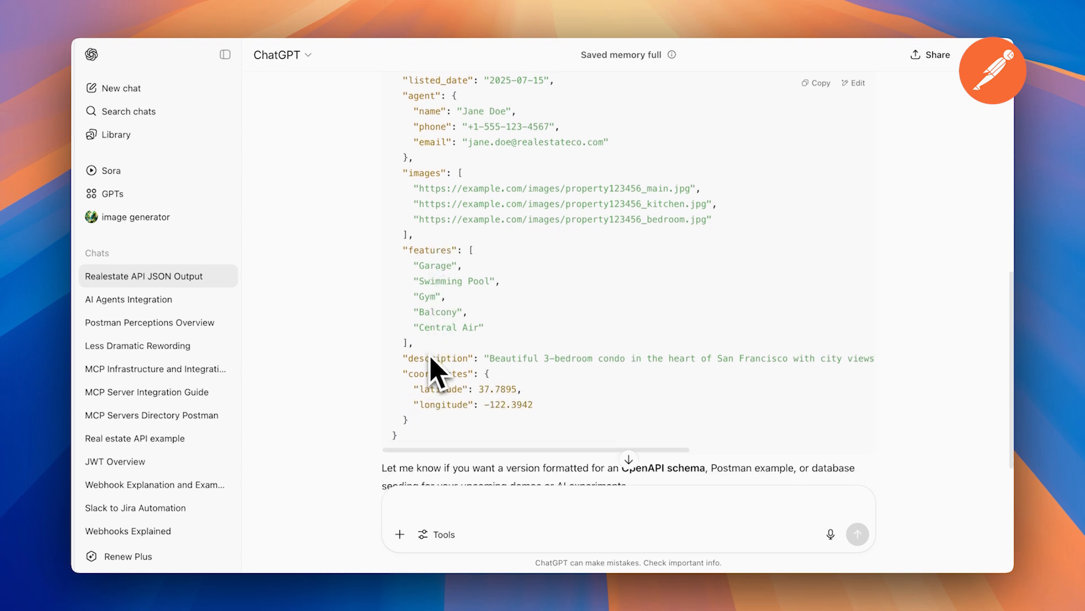
Step: Copy the complete generated real estate JSON from the ChatGPT answer
scroll(431, 358, down, 1)
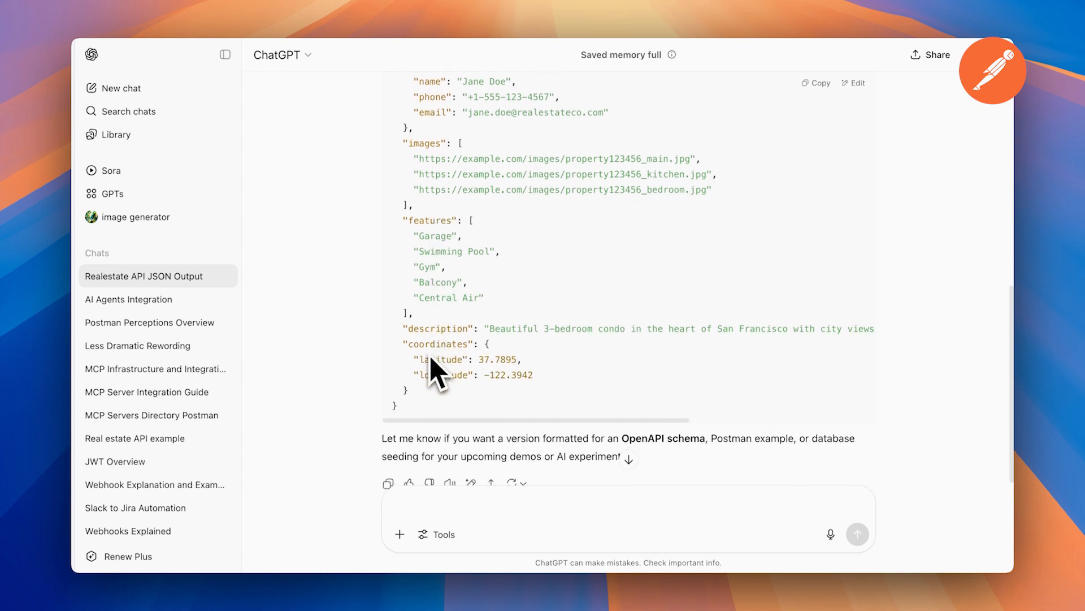
scroll(431, 358, up, 6)
scroll(432, 358, up, 6)
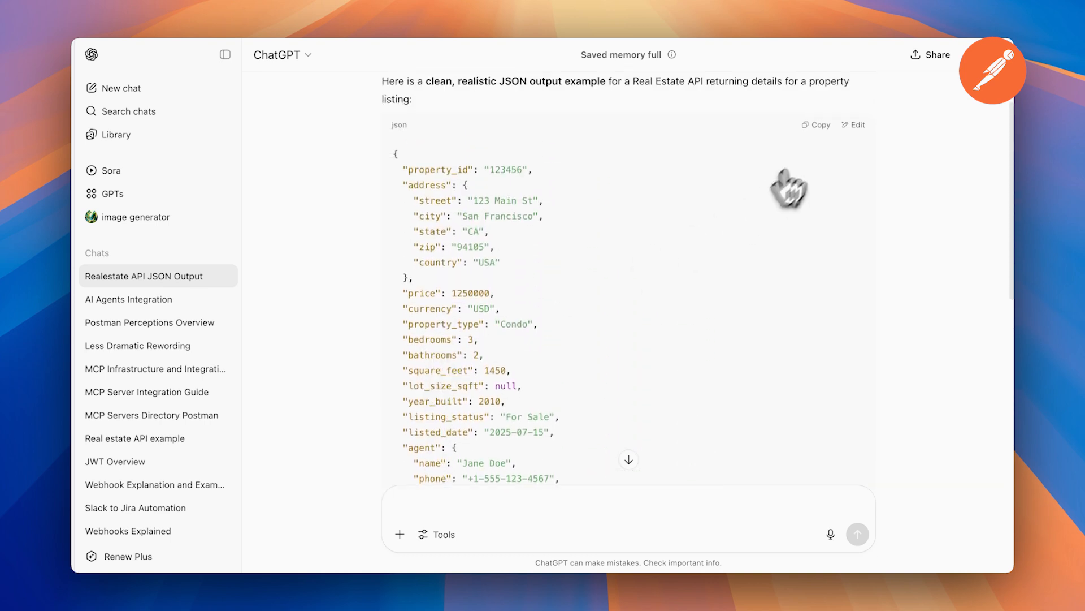
click(819, 125)
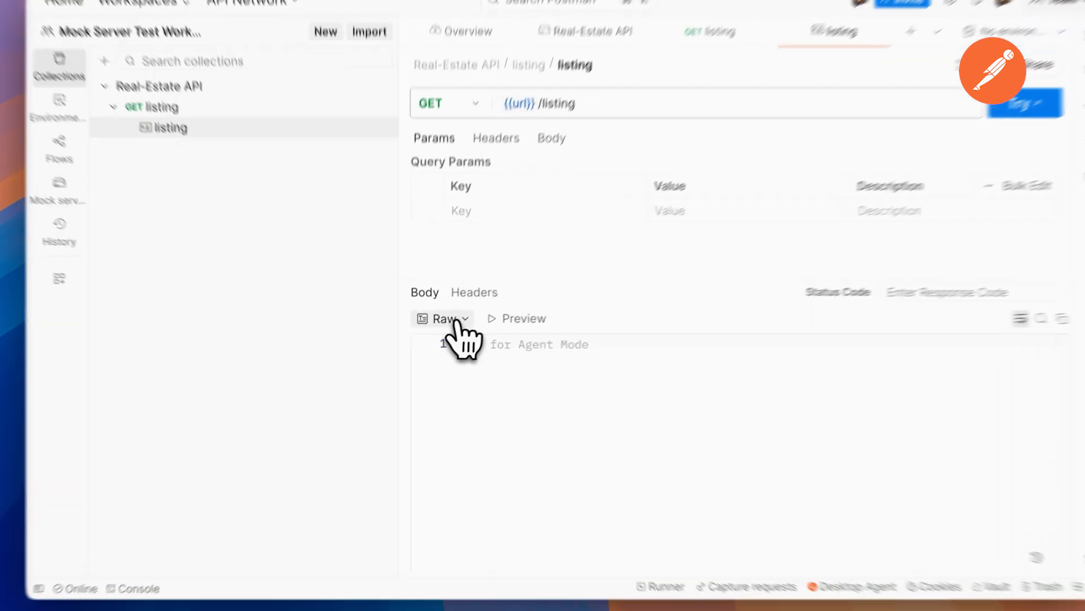
Step: Switch to Postman, set the listing example's response body format to JSON and paste the copied real estate JSON into it
click(435, 328)
click(478, 342)
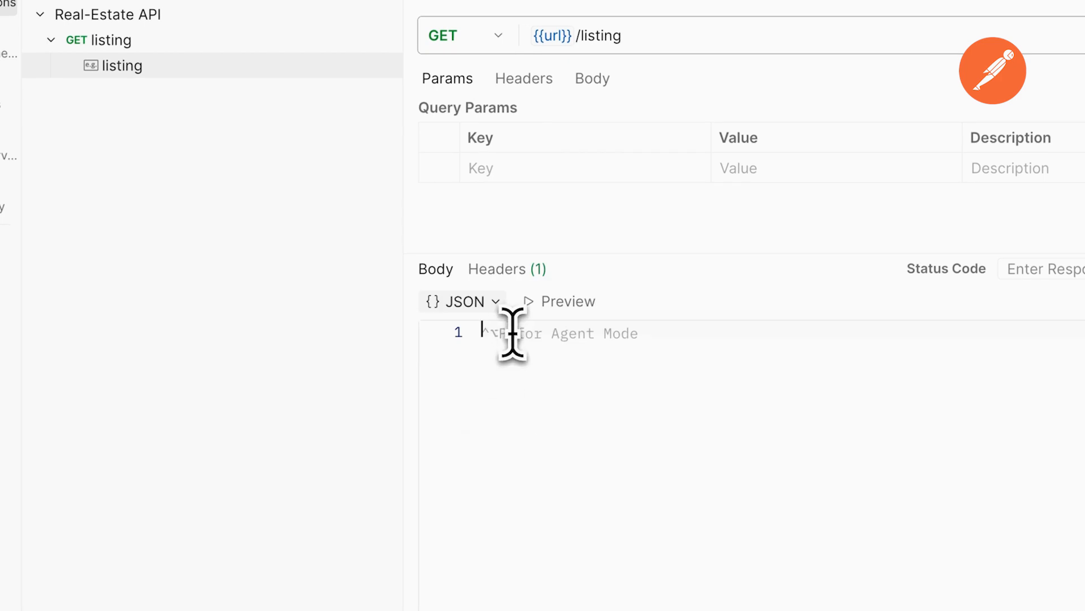
key(super+v)
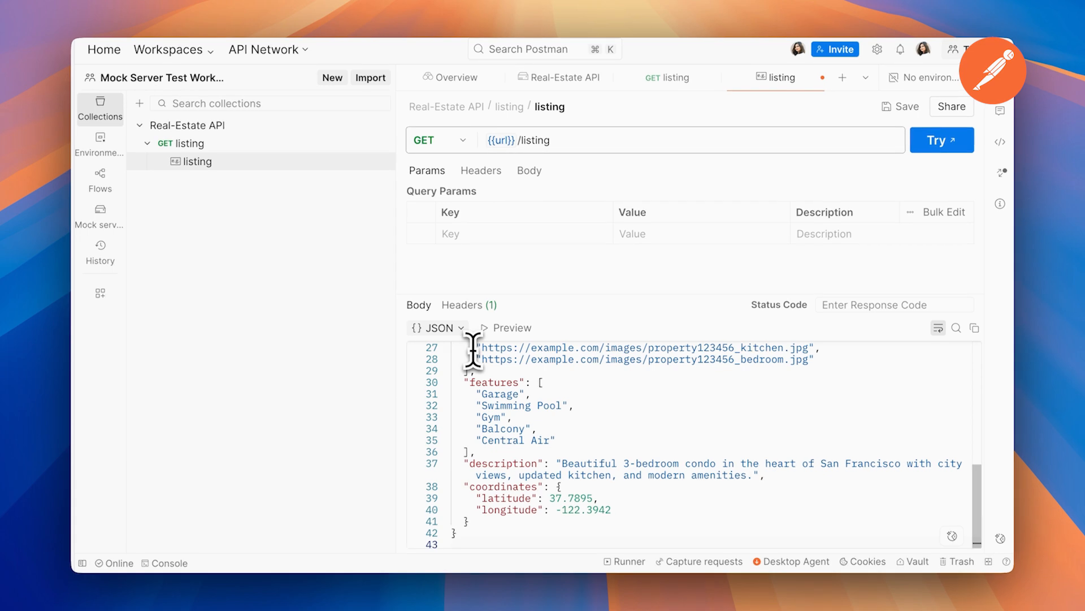
scroll(473, 432, up, 10)
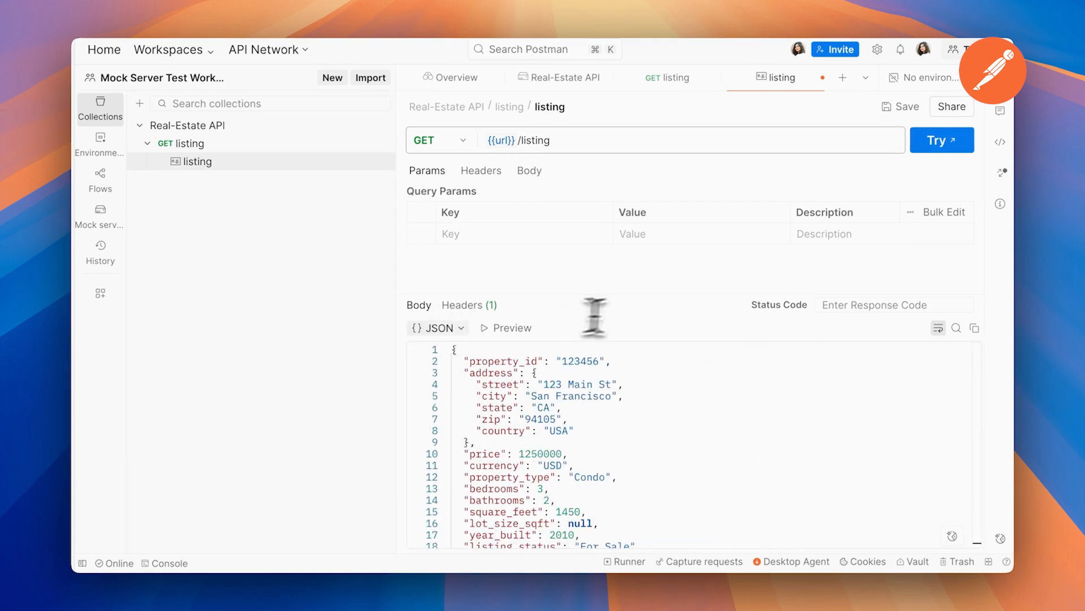
Step: Set the listing example's status code to 200 OK and review the pasted response body
click(848, 303)
text(200)
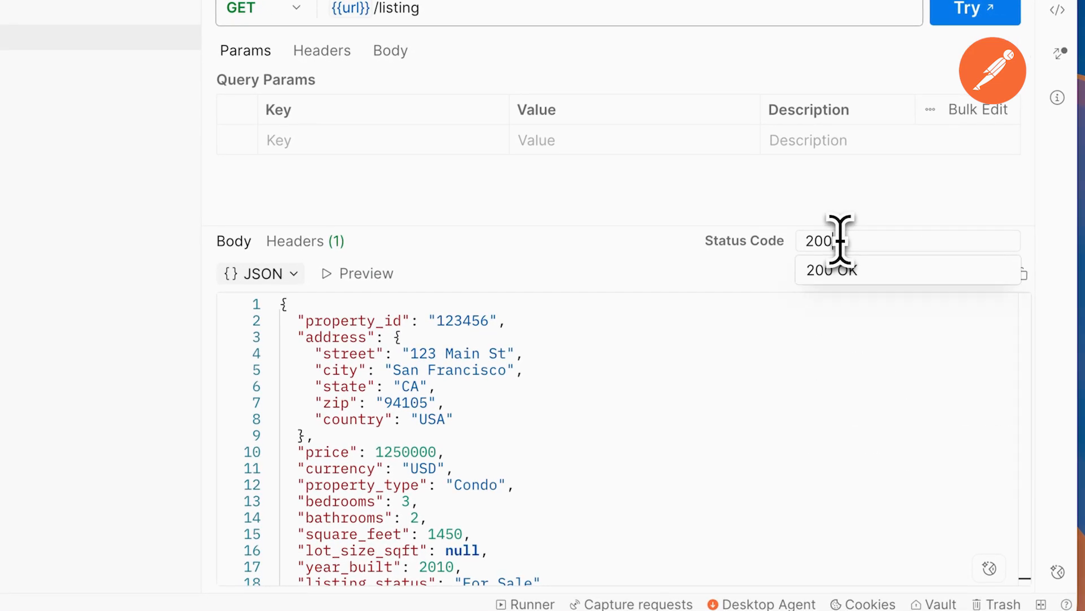
click(848, 271)
scroll(443, 474, down, 3)
scroll(443, 477, up, 3)
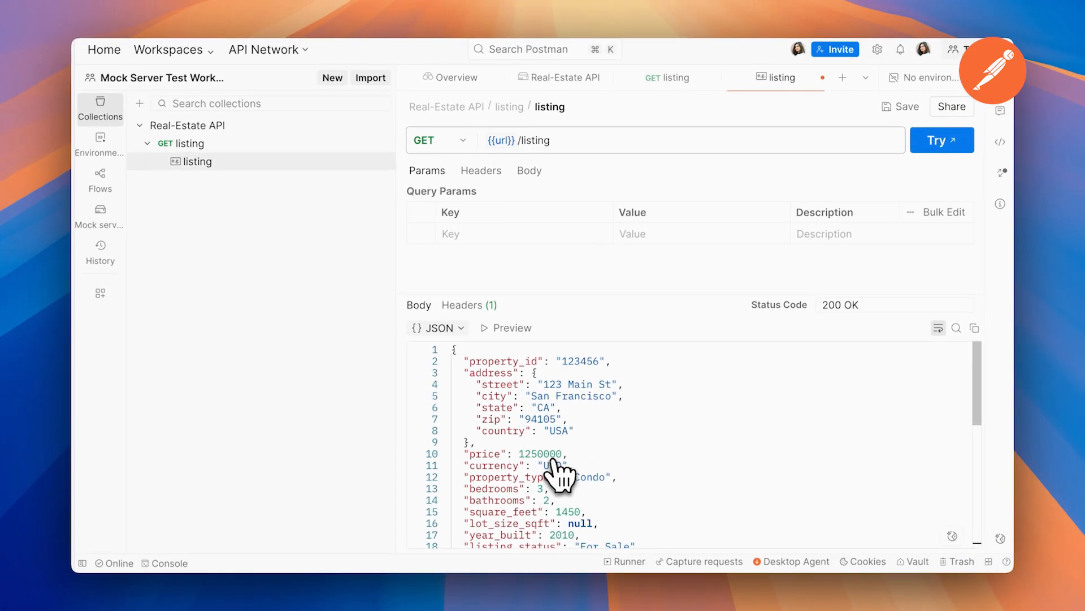
scroll(557, 474, down, 2)
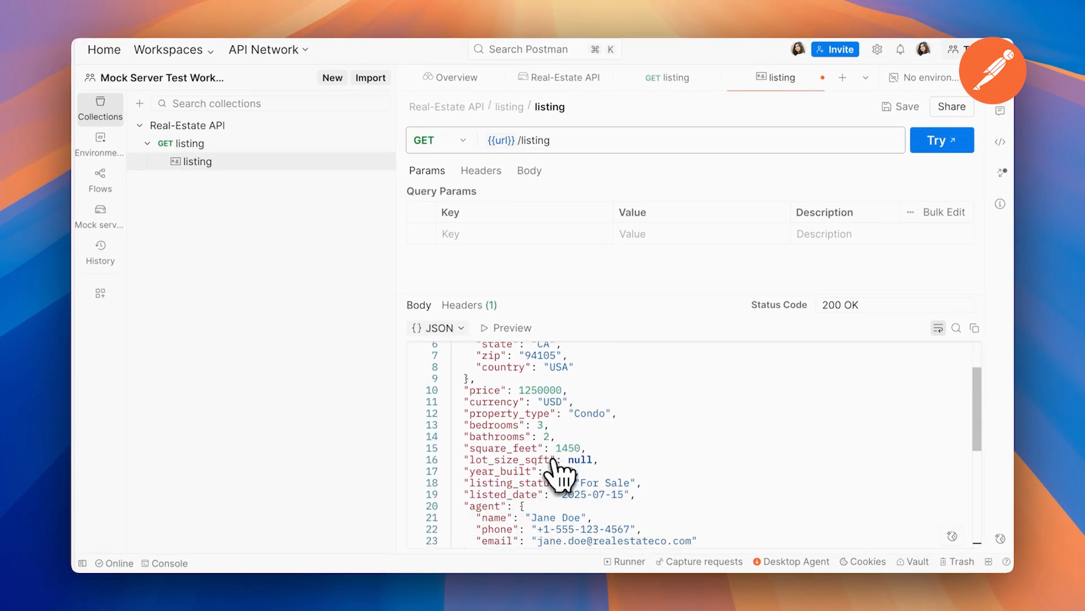
scroll(557, 474, down, 2)
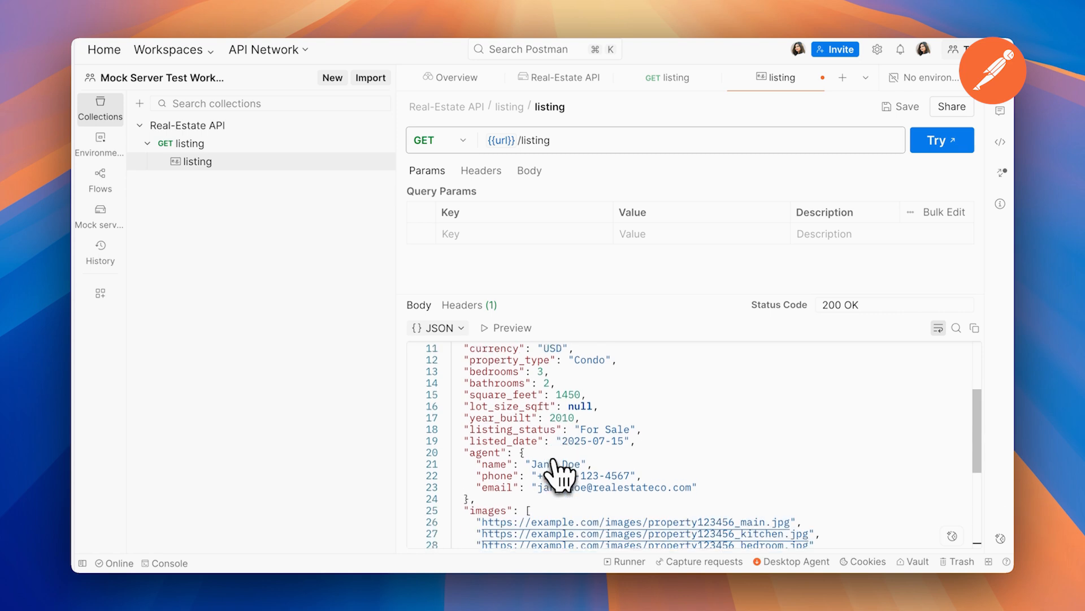
scroll(556, 473, down, 6)
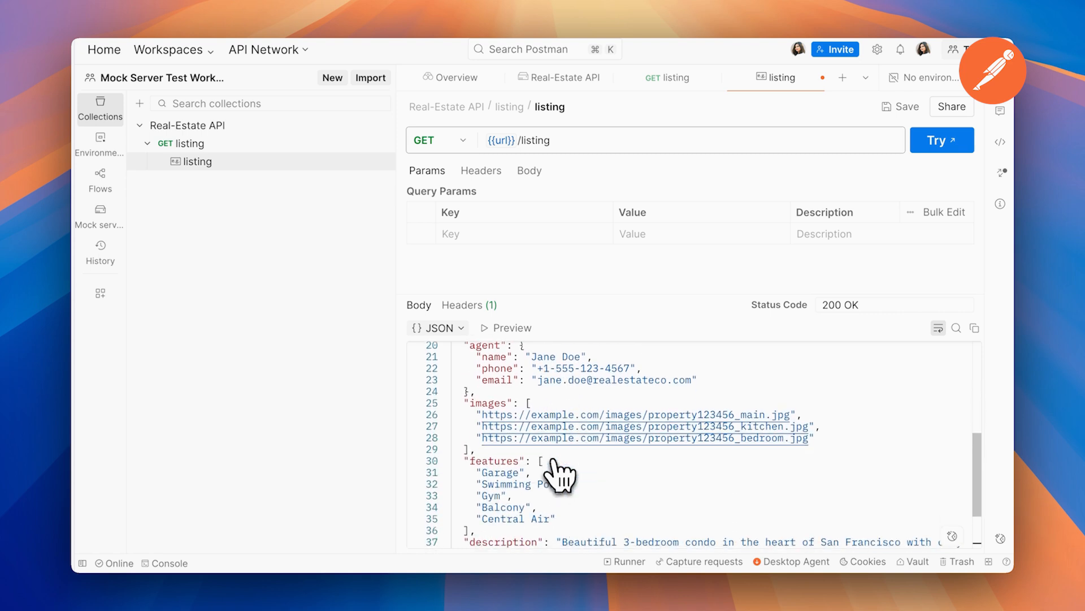
scroll(560, 474, up, 10)
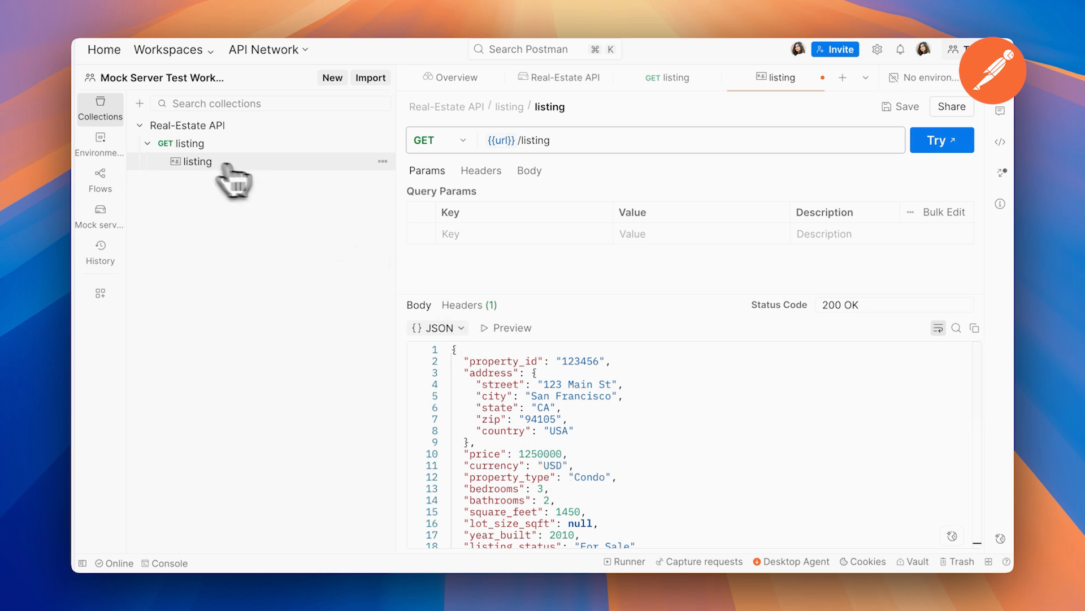
Step: Rename the listing example as "listing- success" and save it
click(566, 107)
text(Listing)
text( Succ)
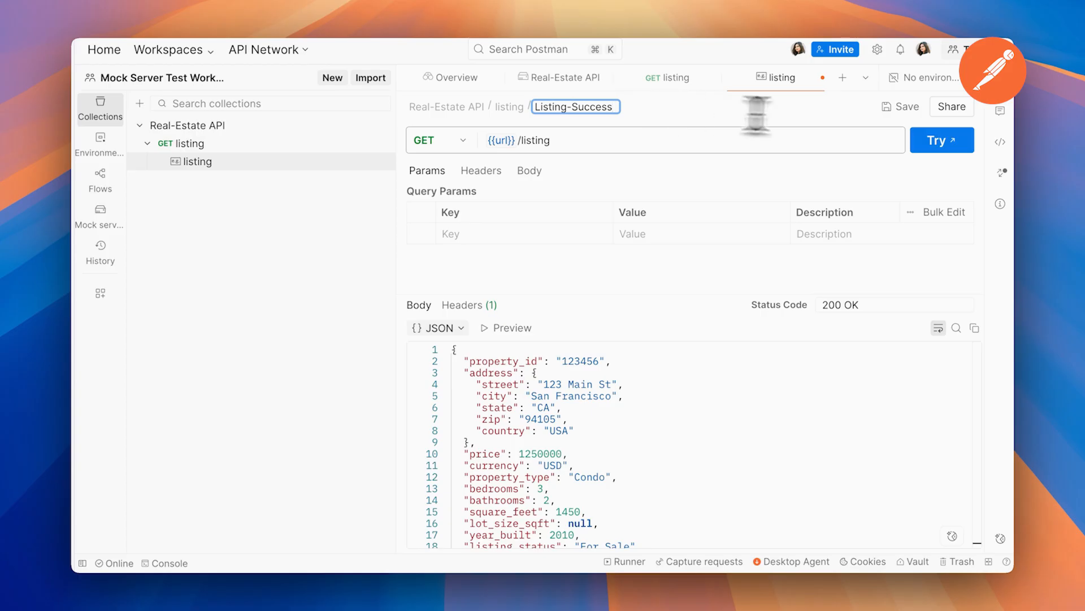
click(902, 106)
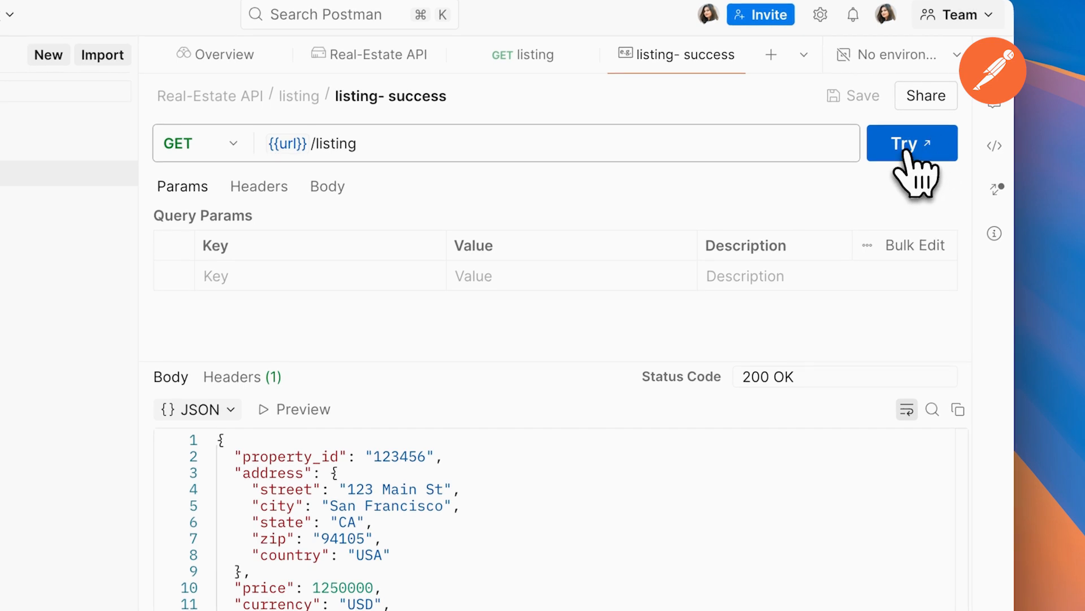
Step: Try the listing- success example as a request, send it and review the whole returned body
click(908, 152)
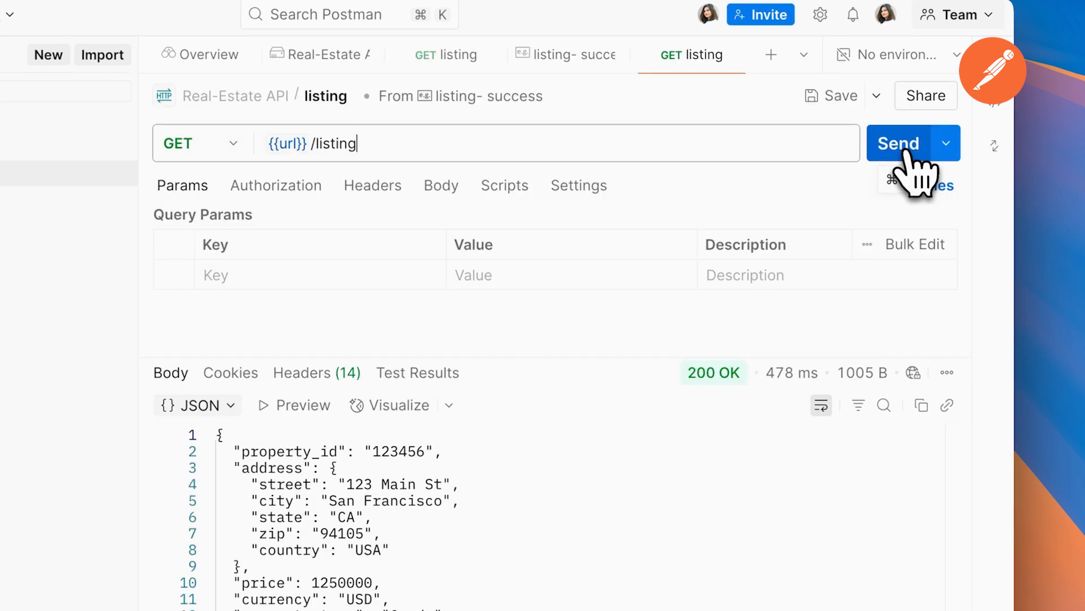
click(889, 151)
click(888, 152)
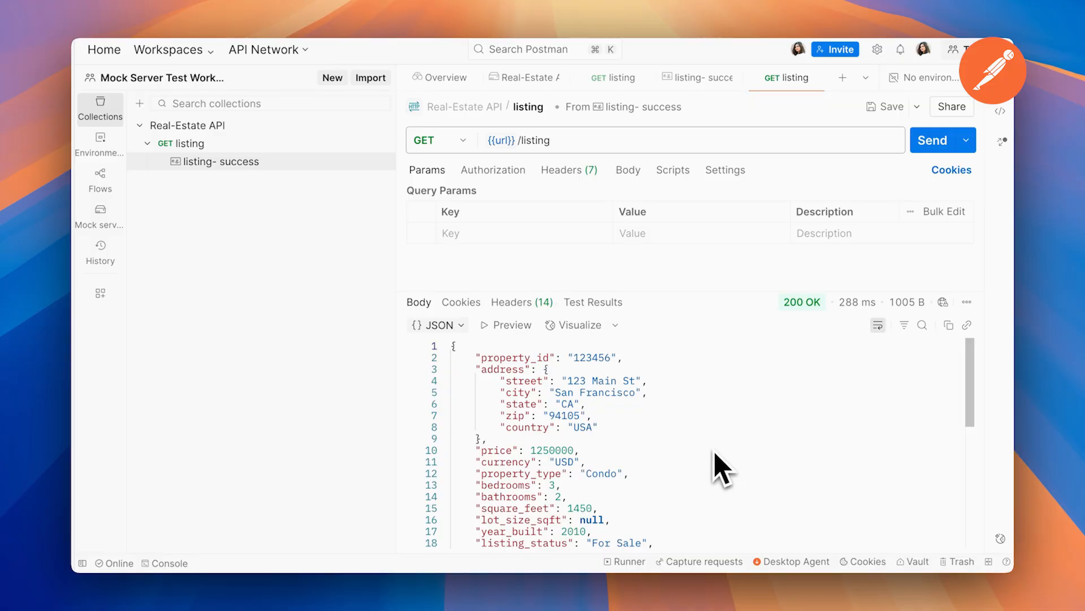
scroll(722, 468, down, 10)
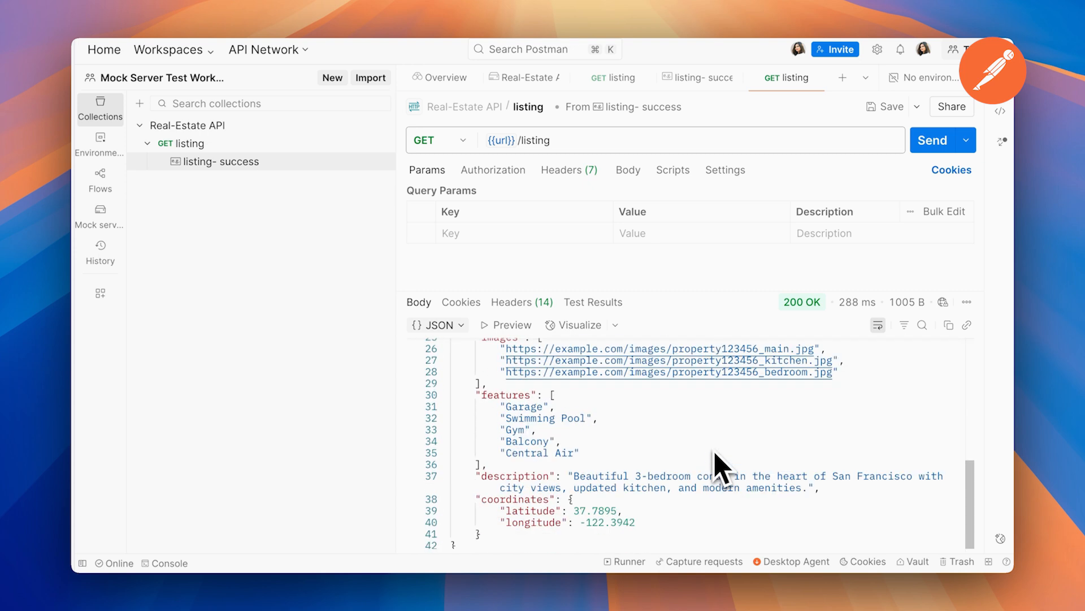
scroll(722, 468, up, 10)
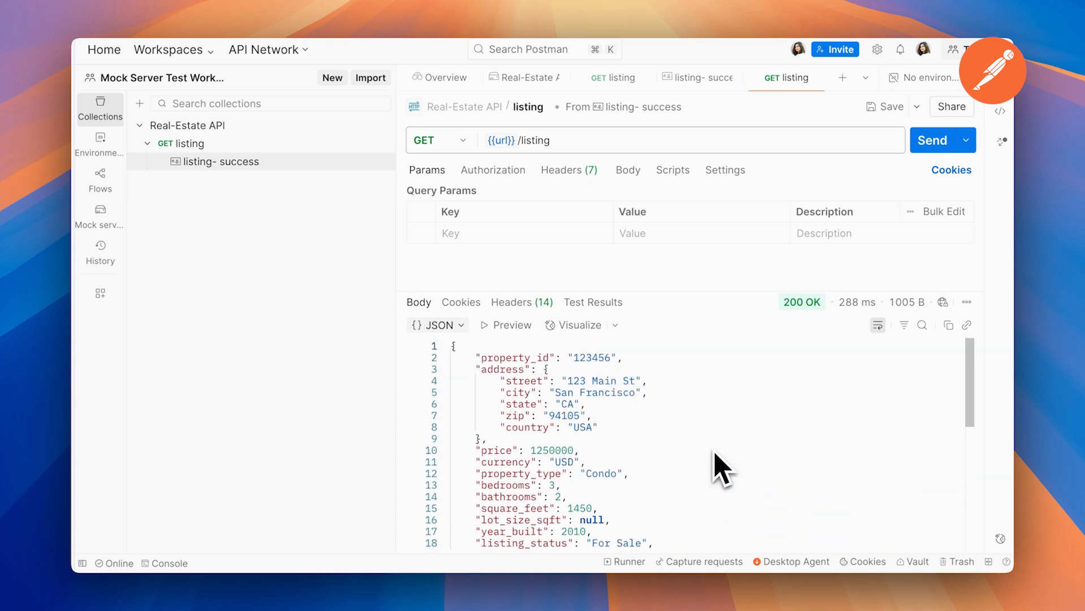
Step: Duplicate the GET listing request in the Real-Estate API collection
mouse_move(825, 309)
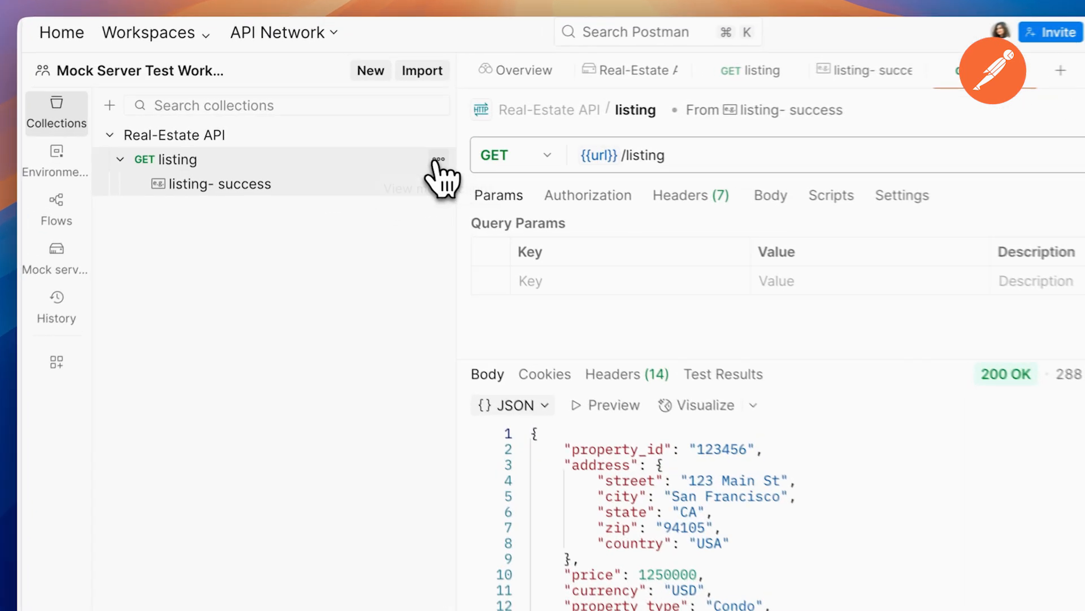
click(384, 143)
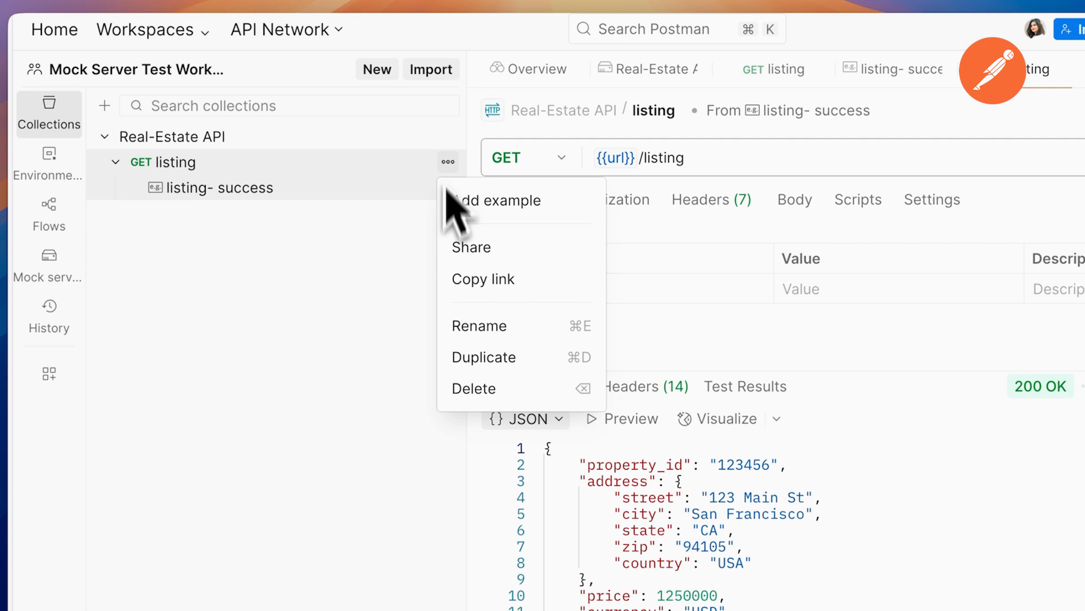
click(464, 360)
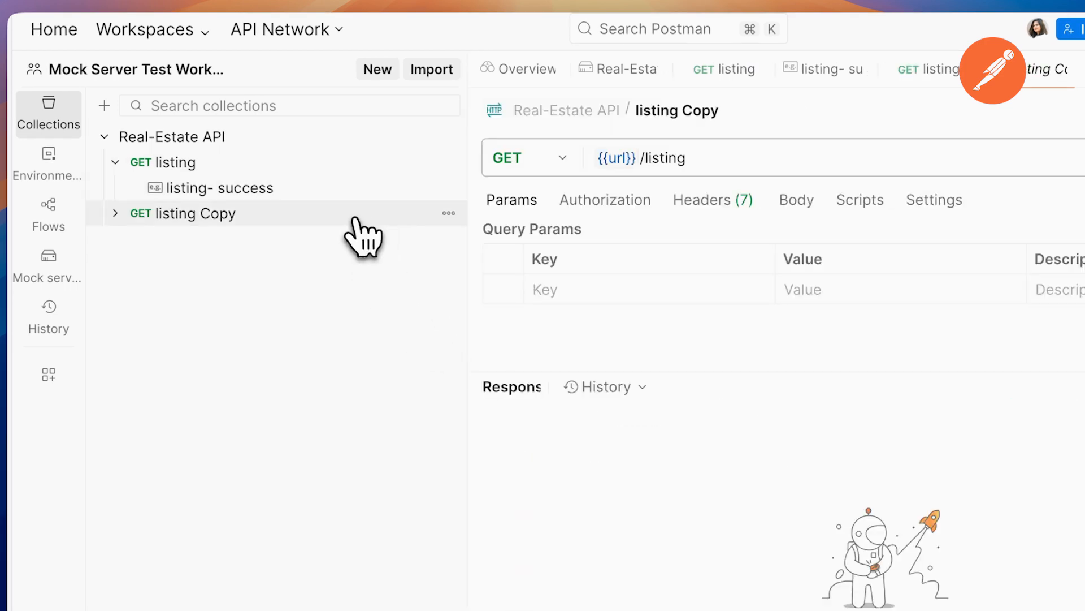
Step: Rename the duplicated GET request as "listing error"
click(448, 214)
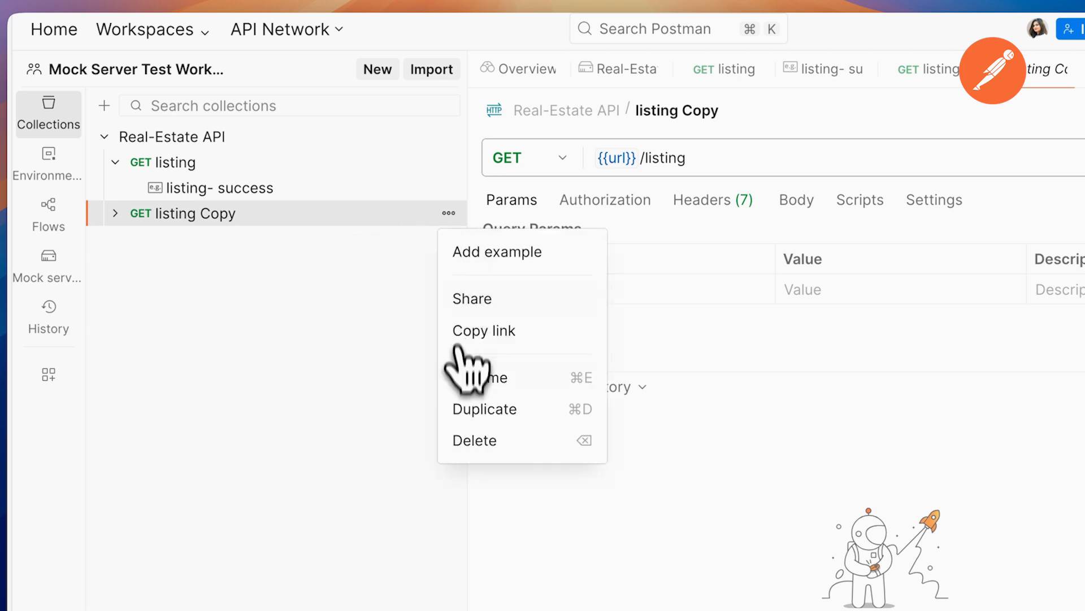
click(457, 377)
click(236, 215)
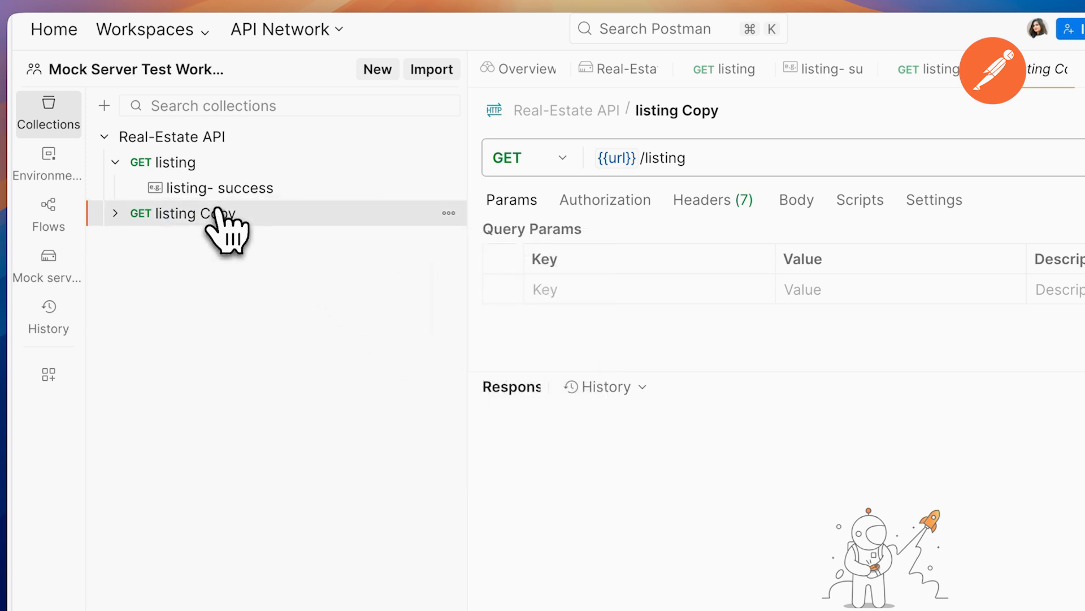
right_click(221, 214)
click(459, 377)
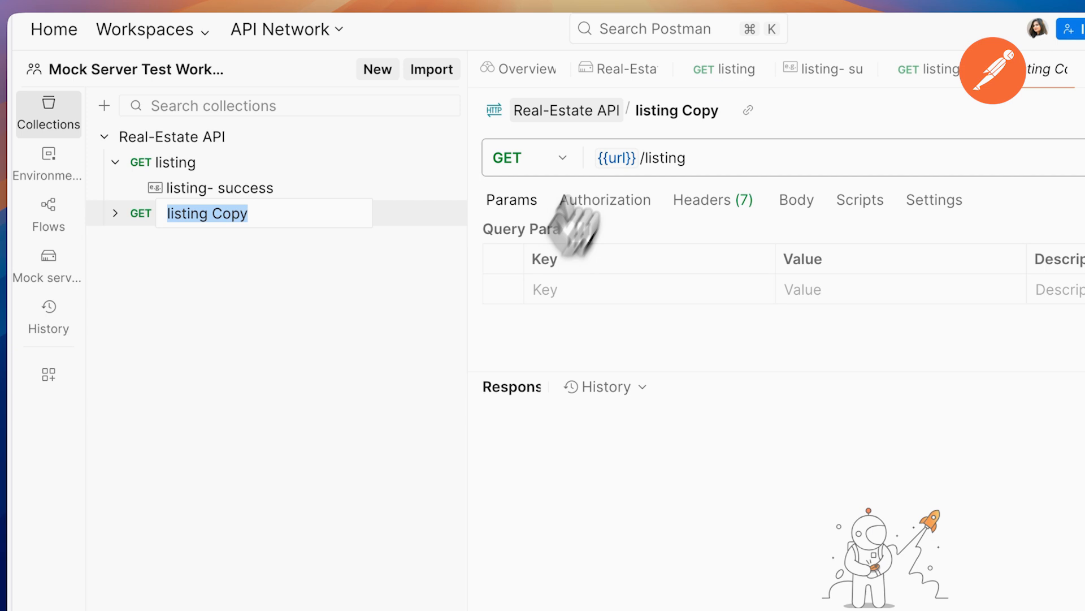
click(683, 111)
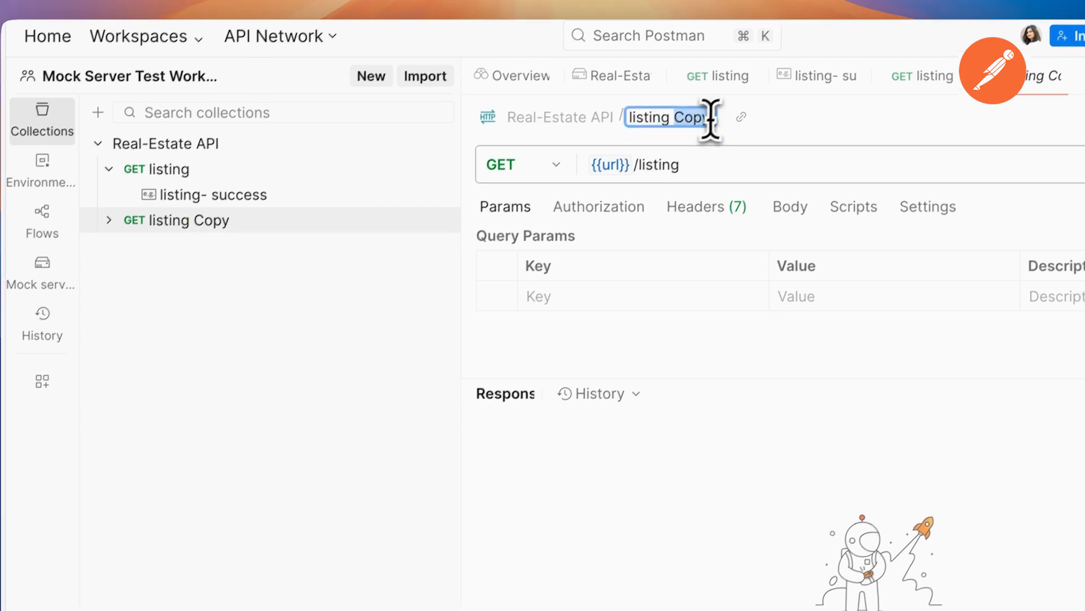
key(BackSpace)
key(BackSpace)
key(BackSpace)
key(BackSpace)
text(error)
key(Return)
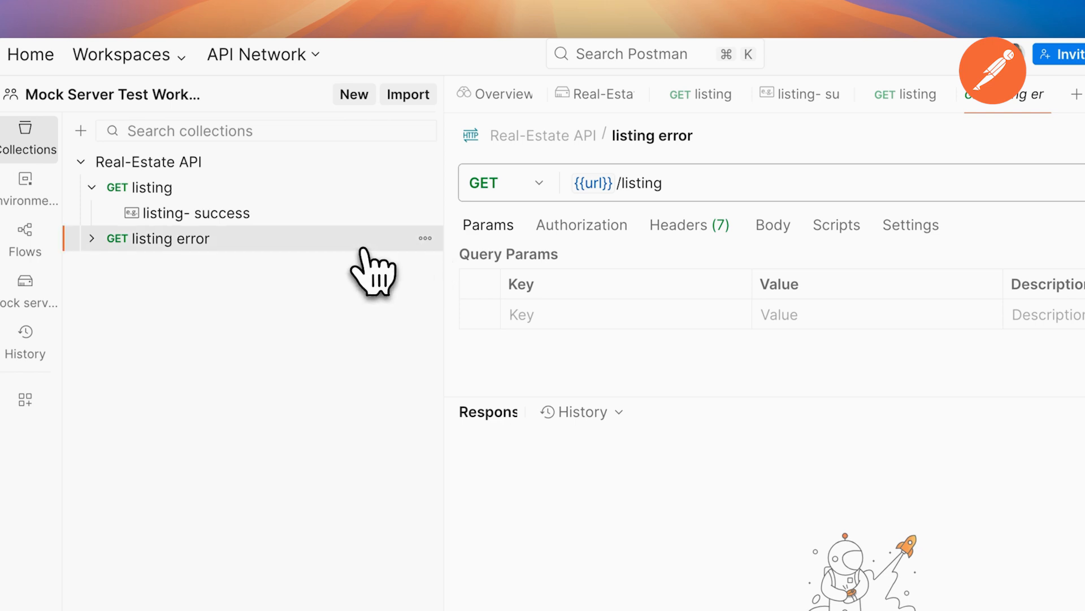
Step: Open the example inside the listing error request and rename it as "listing- failure"
click(91, 238)
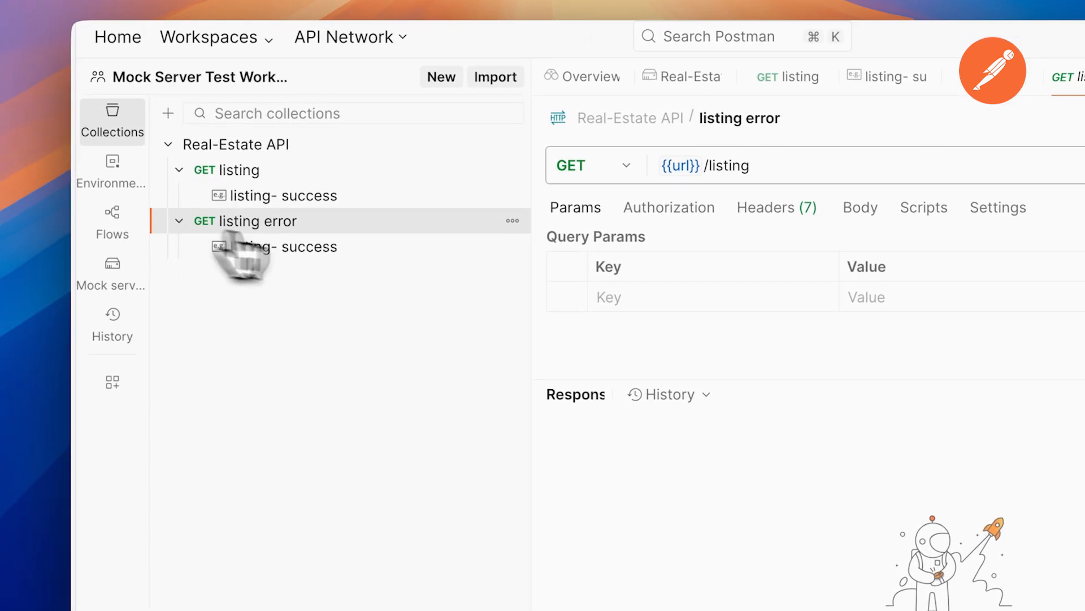
click(346, 250)
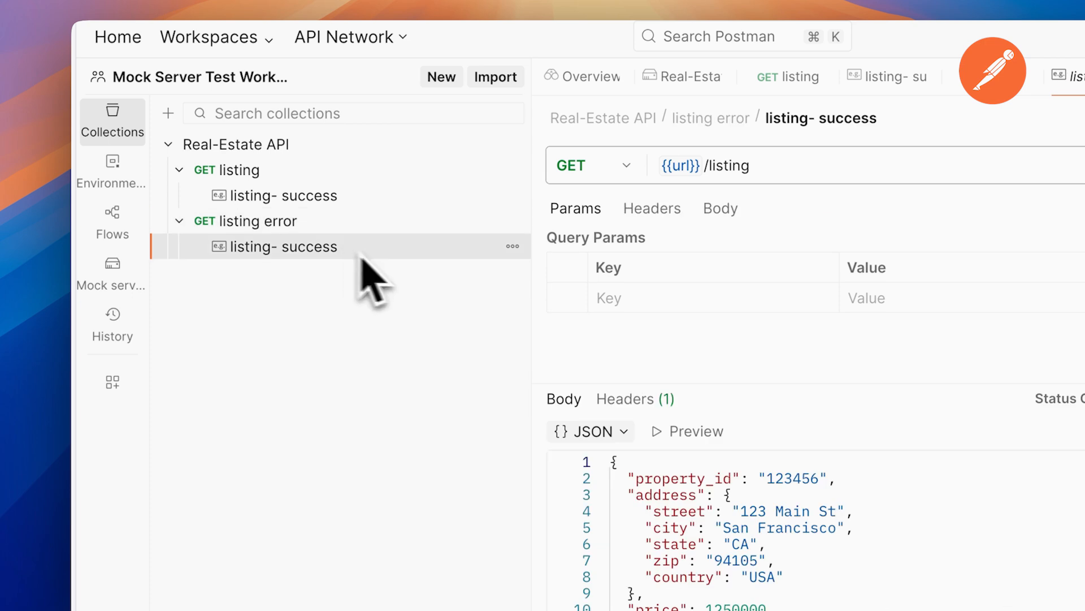
click(513, 246)
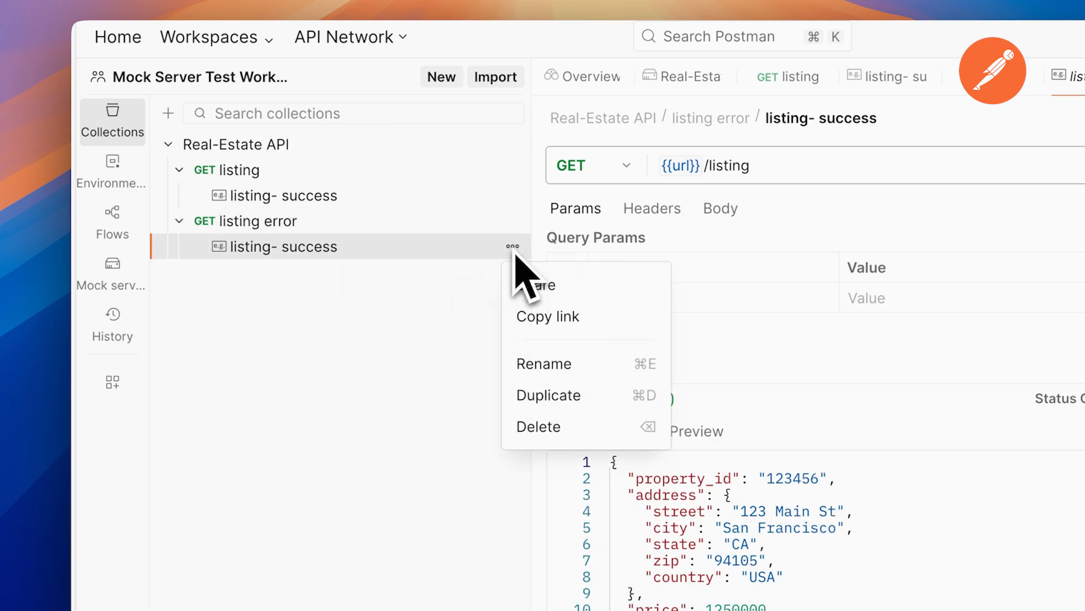
click(837, 120)
click(828, 120)
click(823, 121)
drag(543, 136, 615, 140)
text(failur)
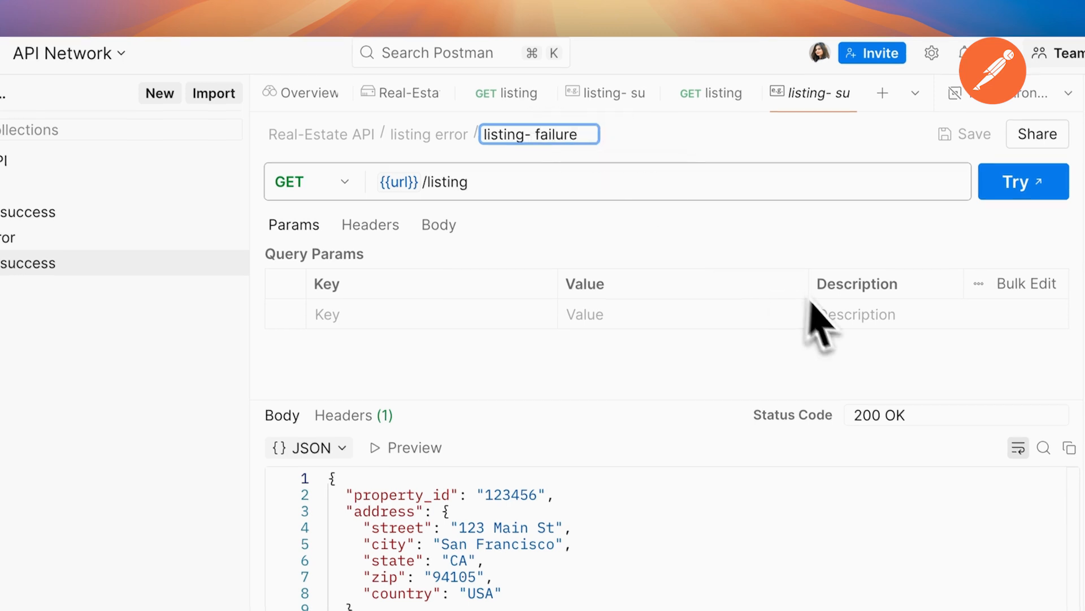
Step: Set the listing- failure example's status code to 400 Bad Request and add the query parameter square-ft with value -1
click(860, 419)
drag(800, 331, 792, 333)
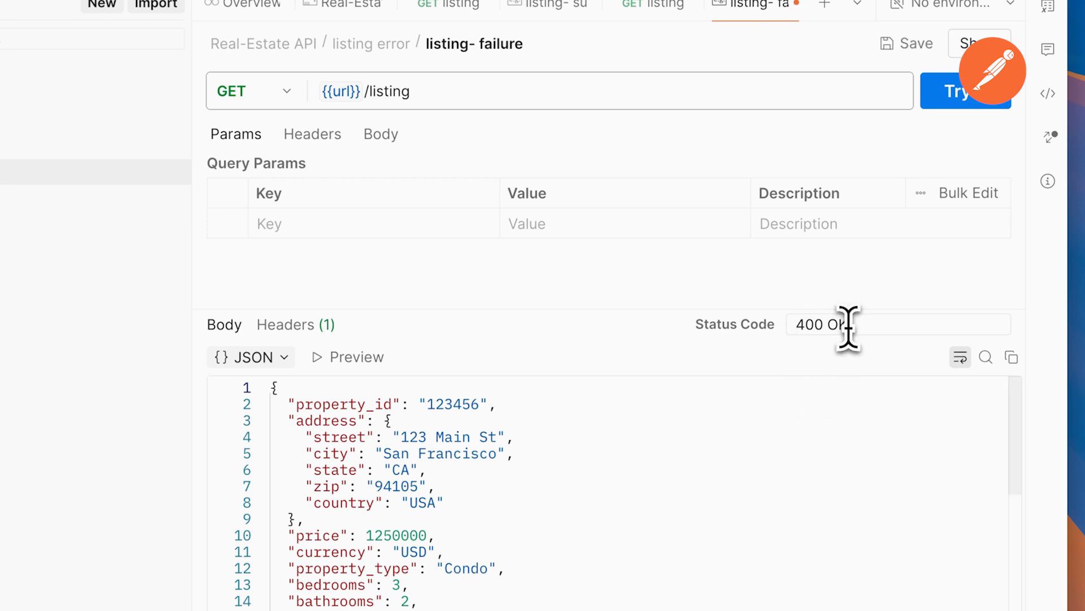
key(BackSpace)
key(BackSpace)
click(866, 355)
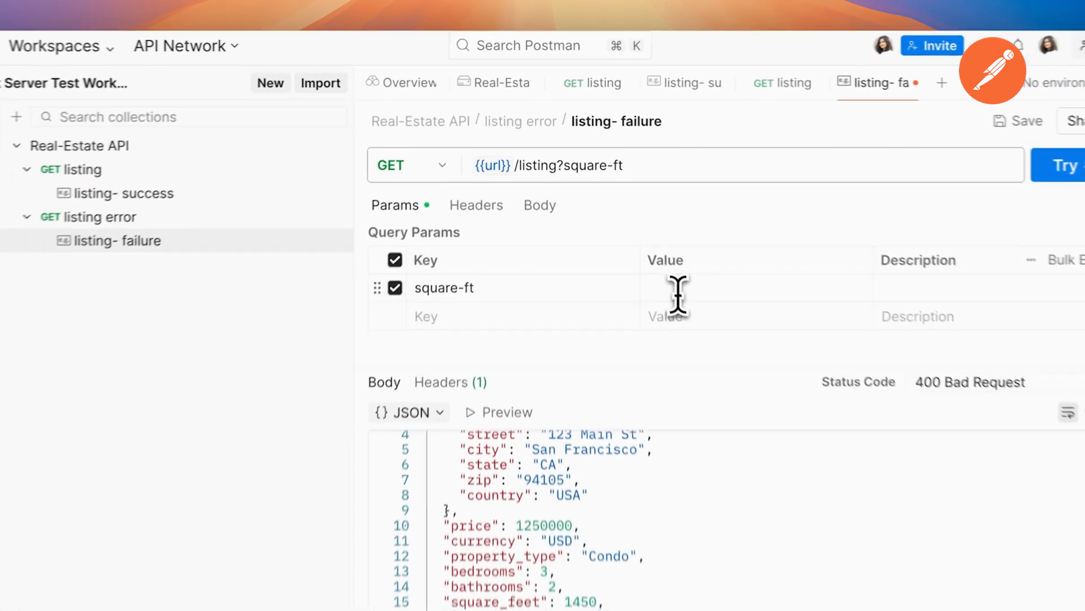
click(639, 233)
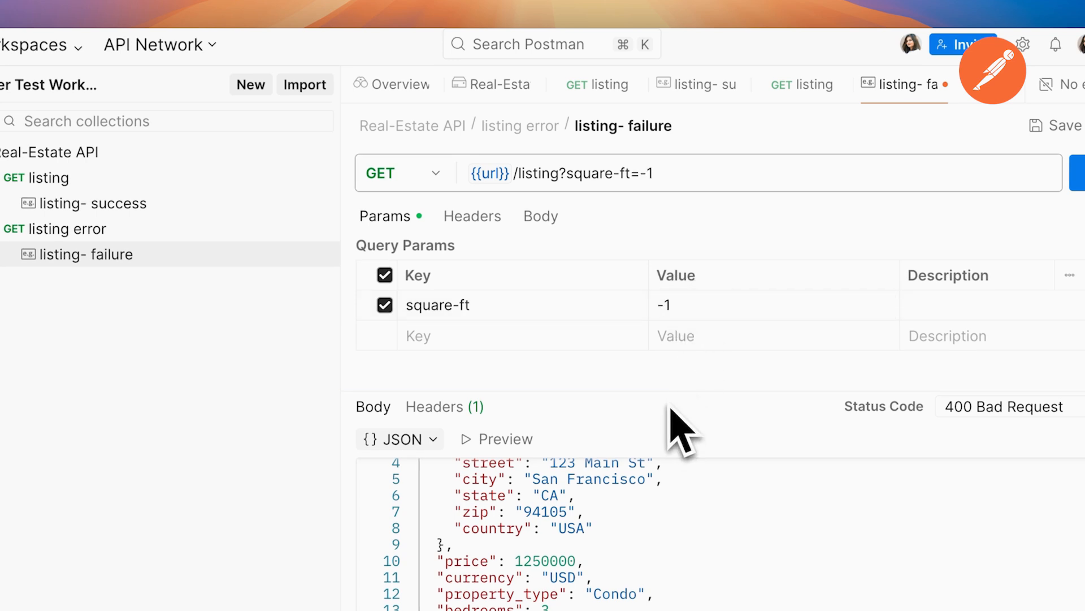
Step: Switch to ChatGPT, send "give me an error Json output with error message", and copy the 404 "Property not found" JSON
click(404, 6)
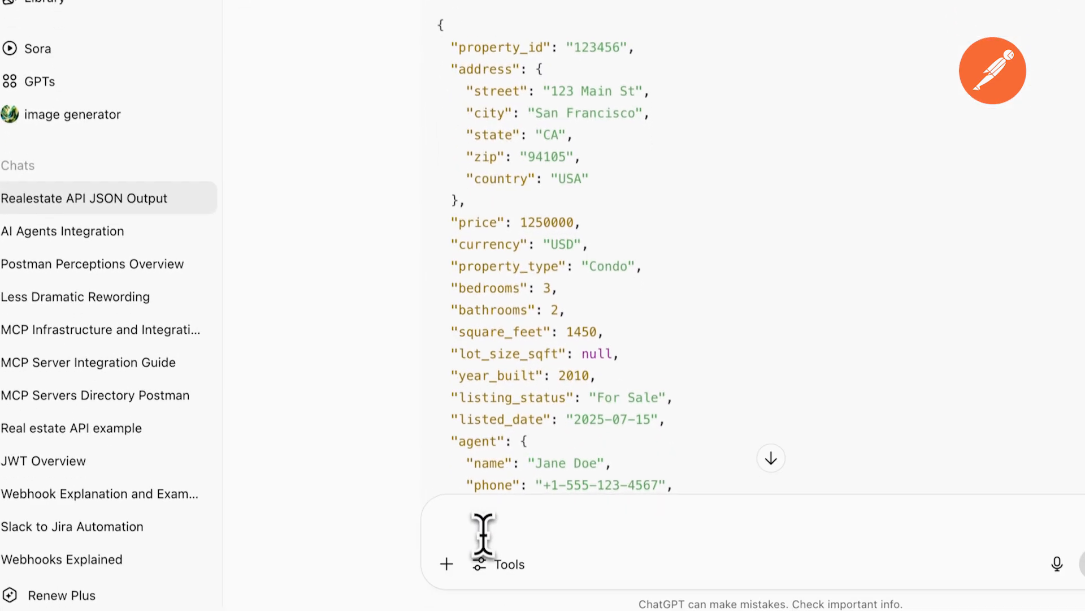
scroll(513, 314, down, 10)
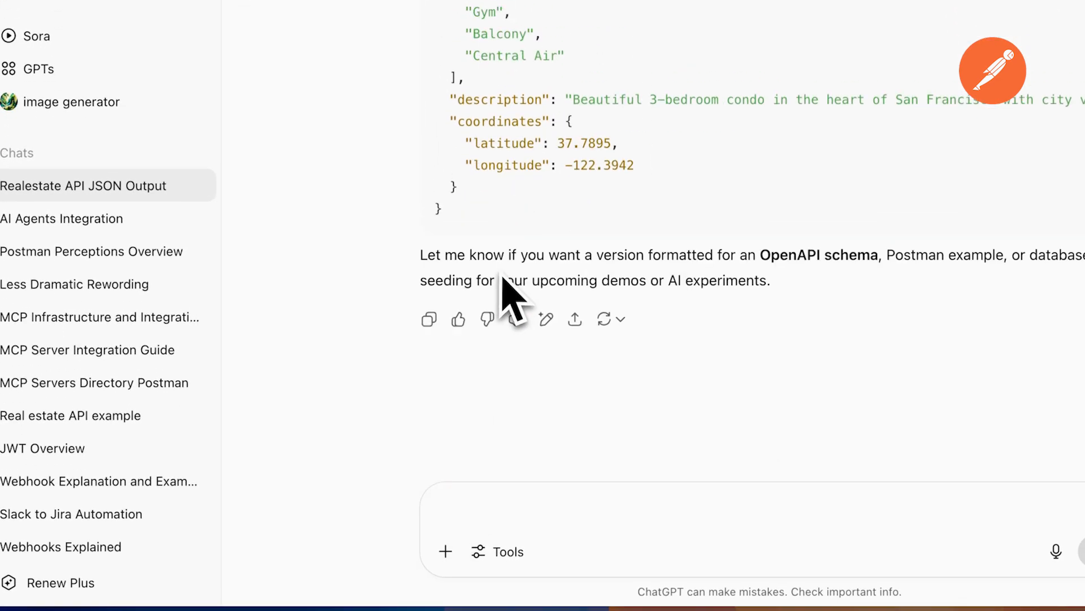
key(BackSpace)
text(ve me an error Json output with error message)
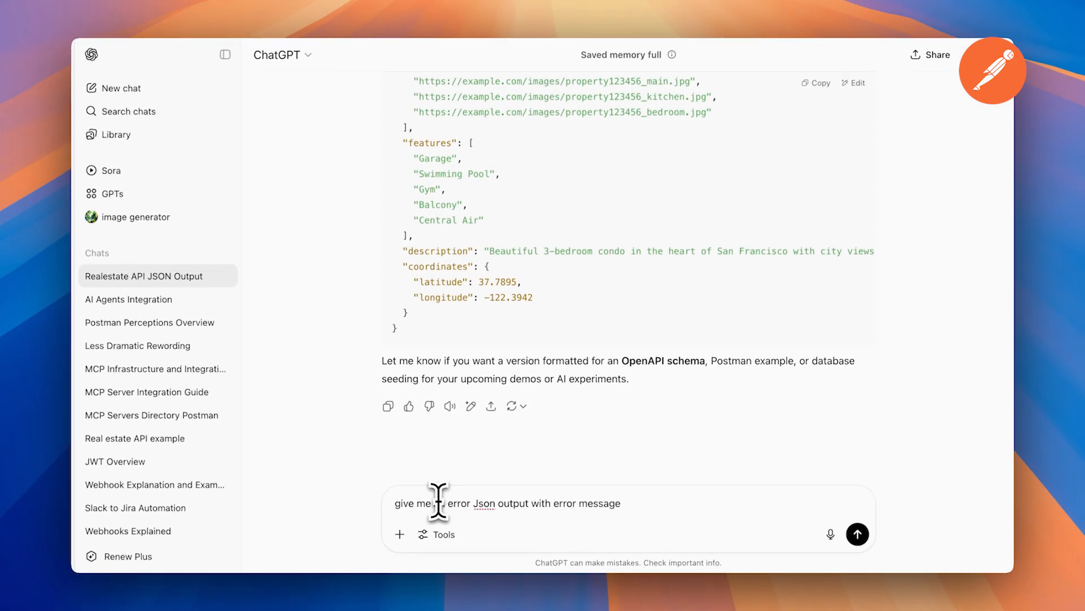
key(Return)
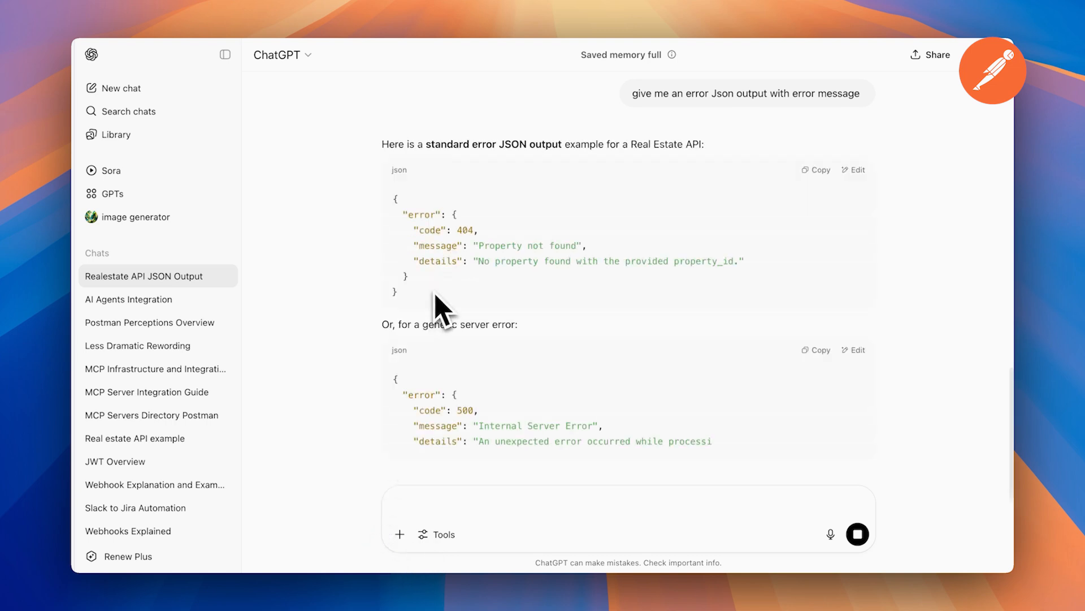
scroll(434, 292, down, 2)
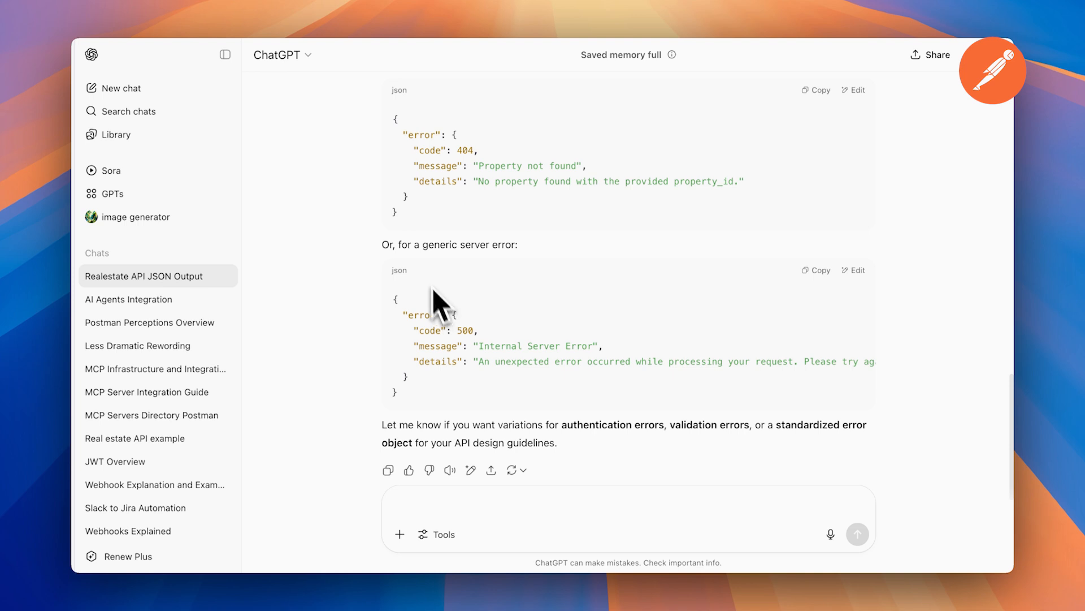
drag(402, 118, 403, 212)
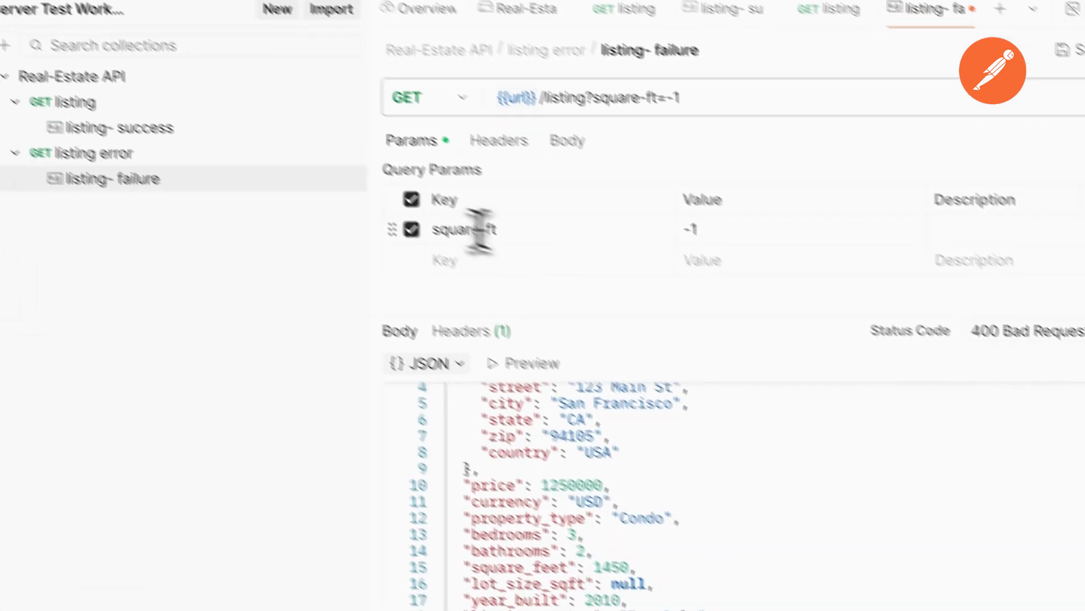
Step: Switch to Postman and change the listing- failure example's query parameter to property-id with value 1234
drag(506, 230, 379, 231)
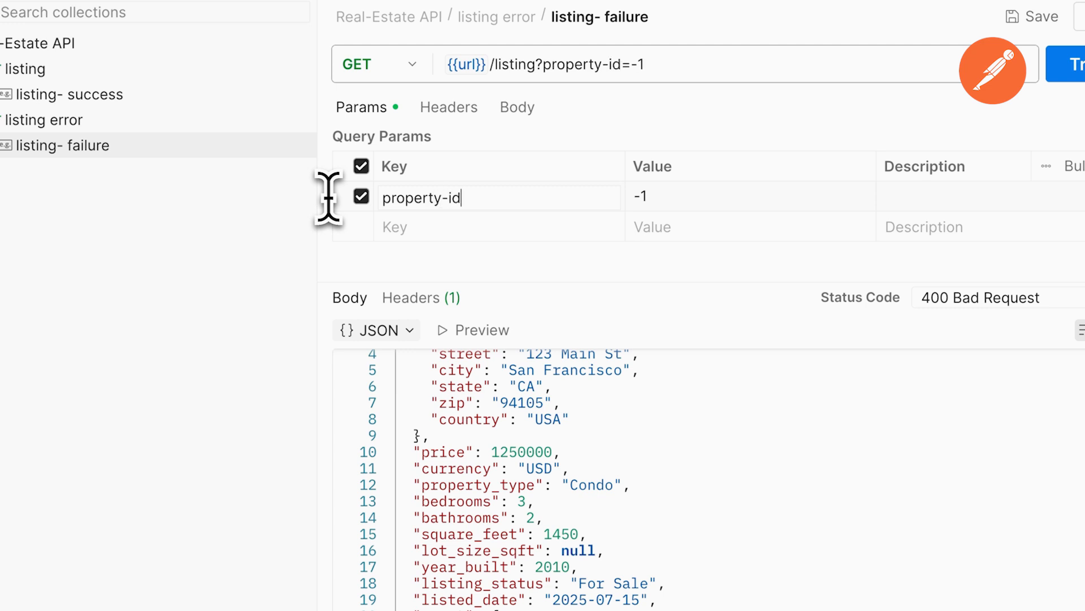
text(property-id)
click(653, 197)
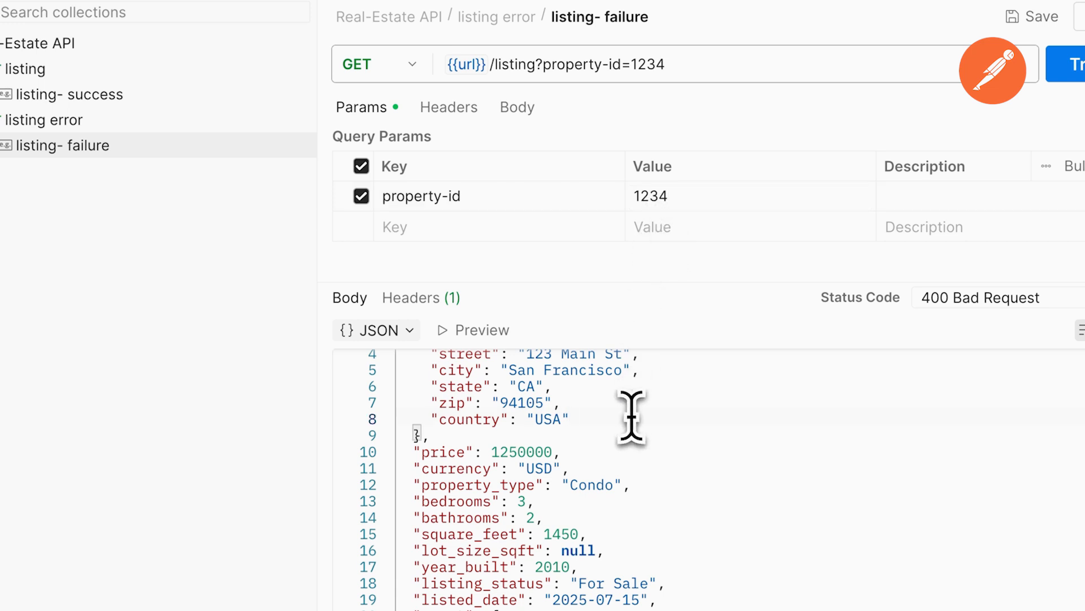
Step: Replace the listing- failure response body with the copied 404 error JSON and save the example
key(ctrl+a)
key(BackSpace)
key(ctrl+v)
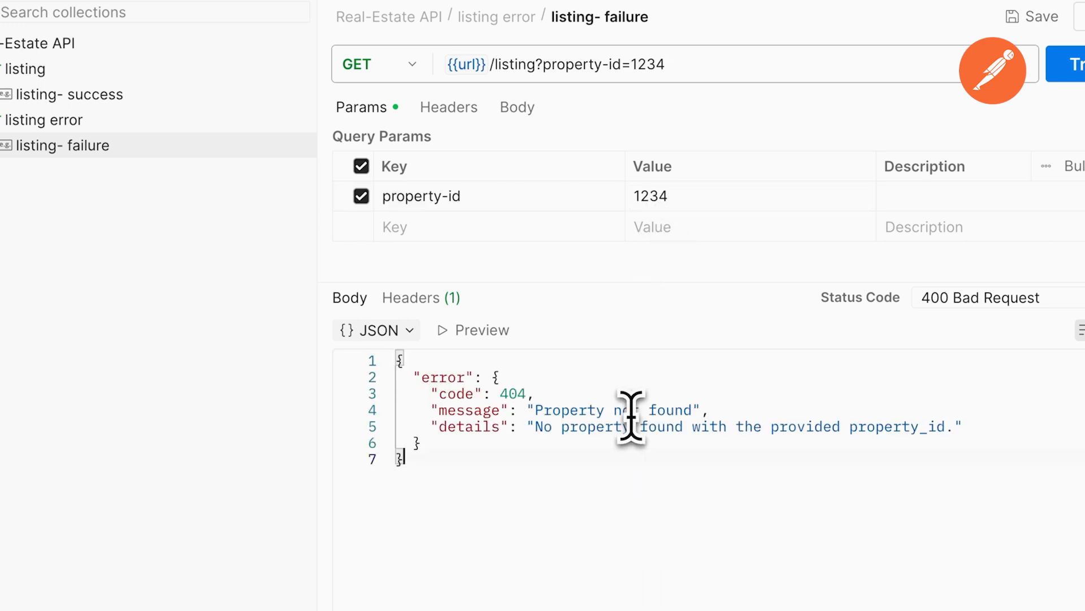
click(1043, 17)
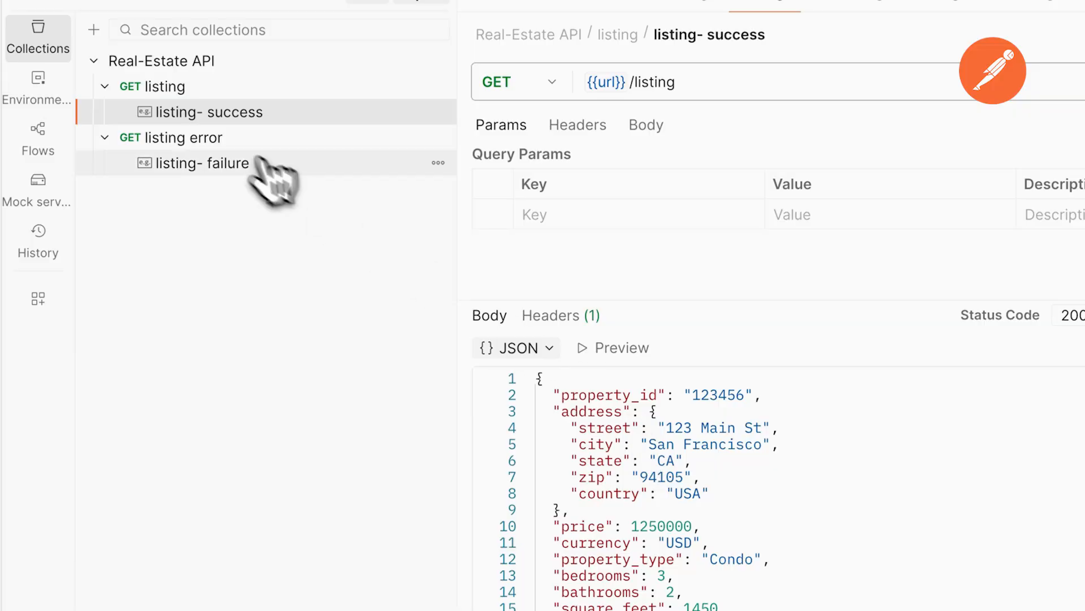
Step: Open the listing error request in the Real-Estate API collection and send it
click(222, 138)
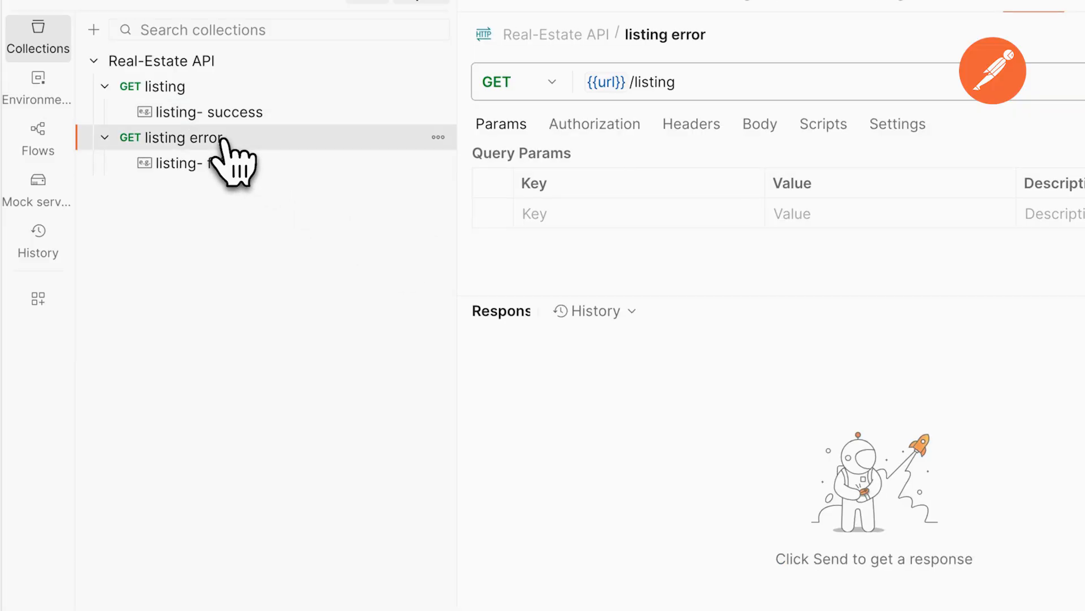
click(970, 152)
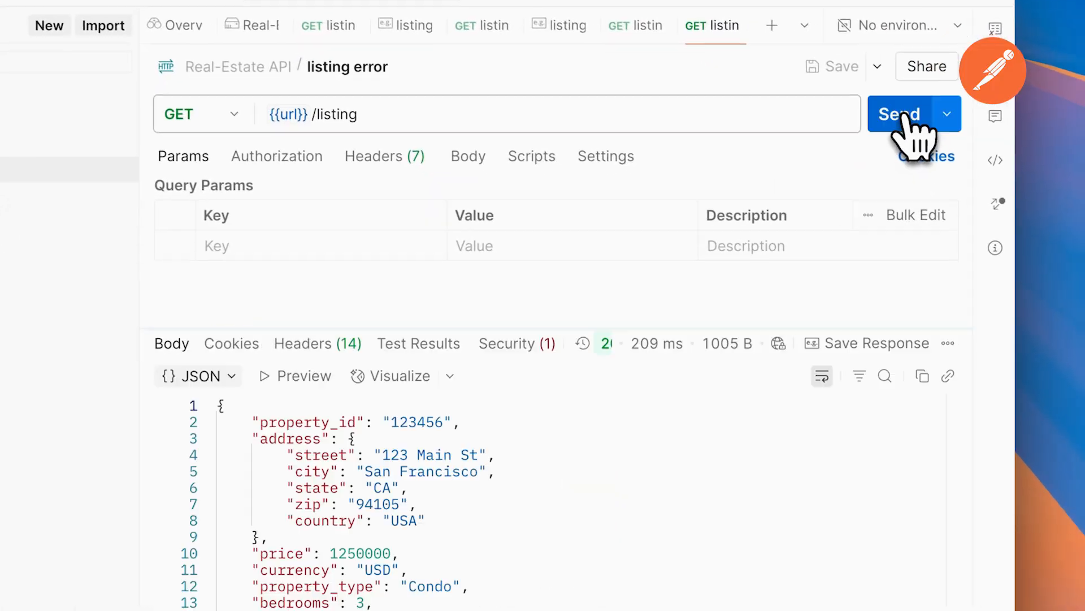
Step: Open Postman Docs through a Google search for "postman learning center" and open the article "Generate dynamic mock server responses with variables"
click(328, 145)
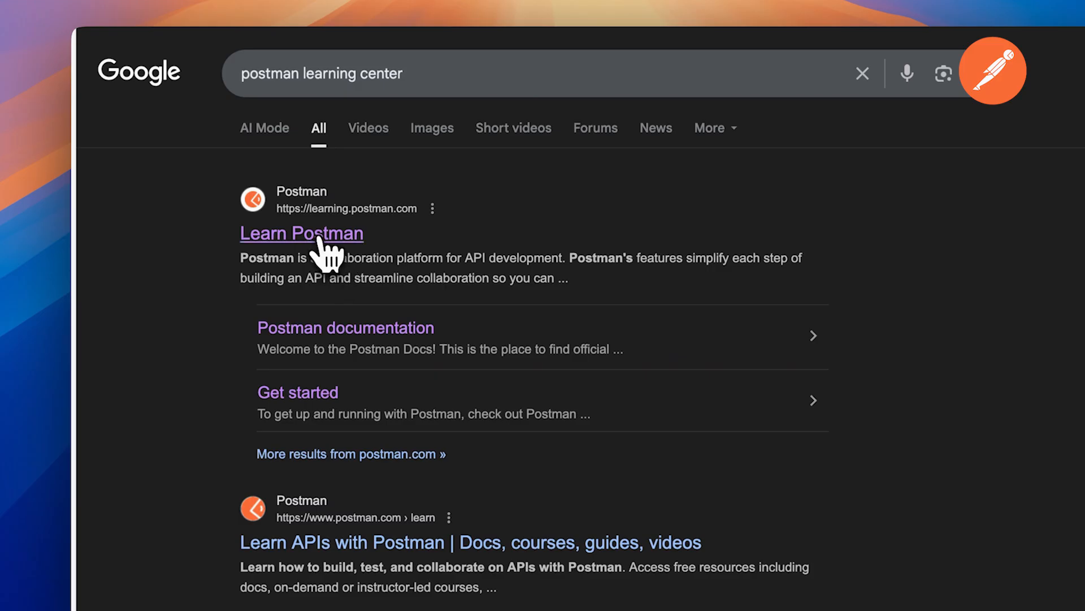
click(328, 249)
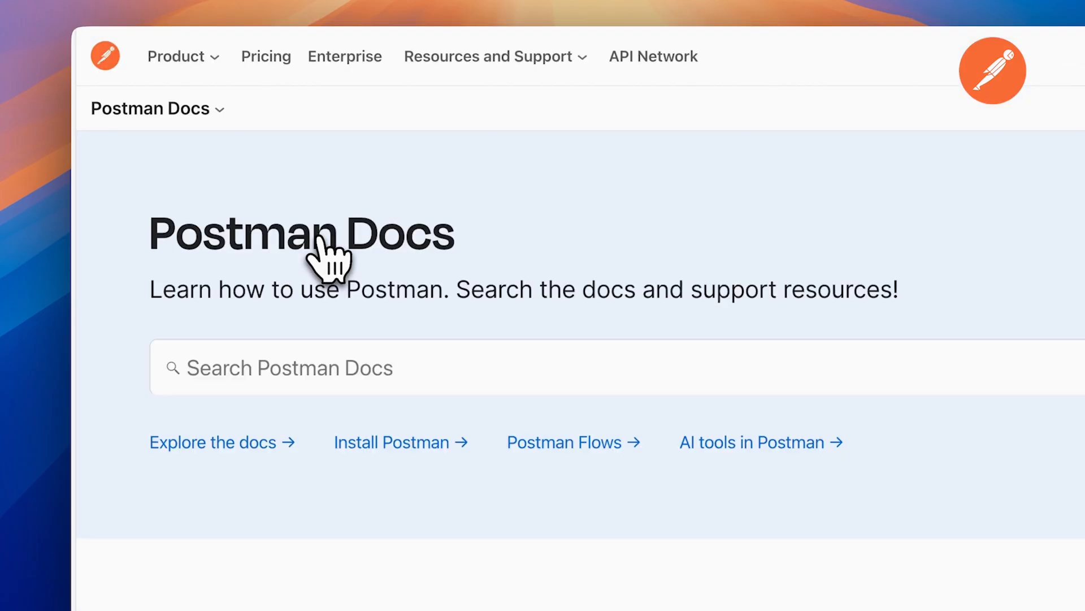
click(415, 262)
text(dy)
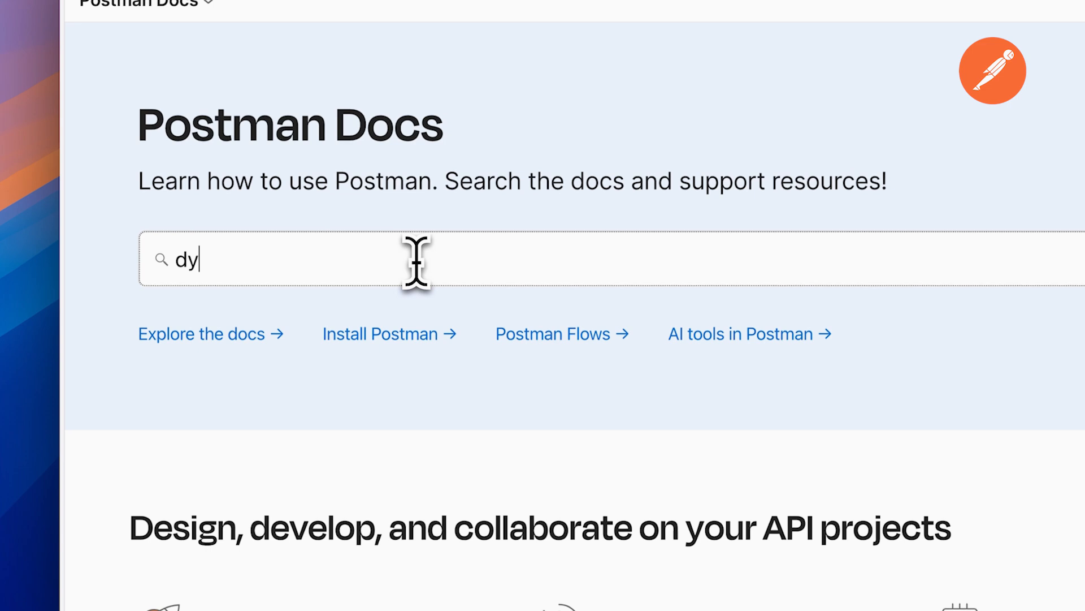
text(namo)
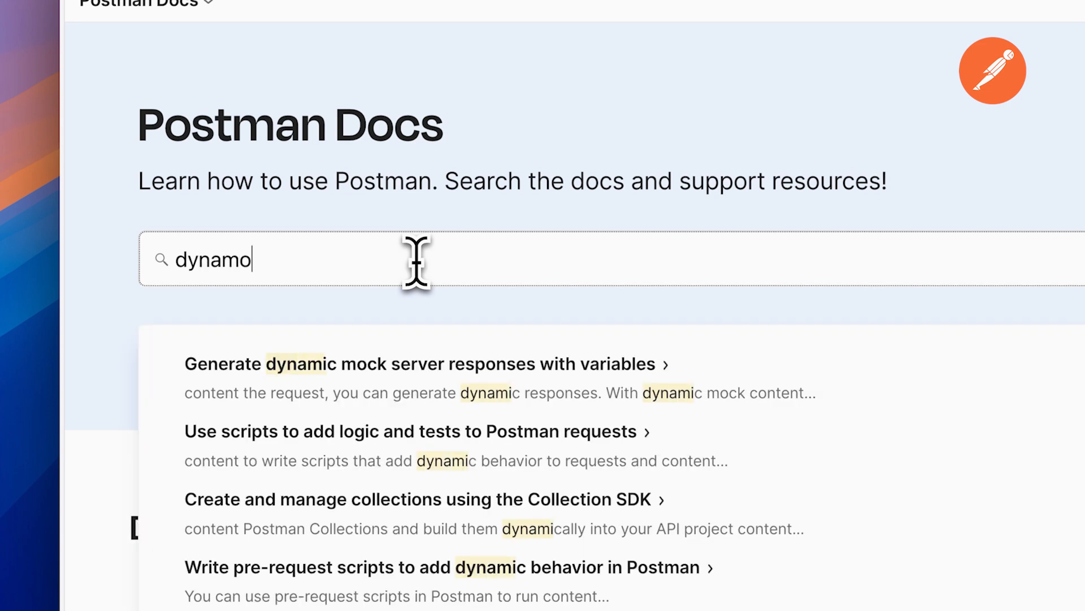
click(435, 366)
Step: Read the article's Dynamic variables section, comparing the example response body containing variables with the sample response
scroll(484, 334, down, 10)
scroll(482, 316, down, 5)
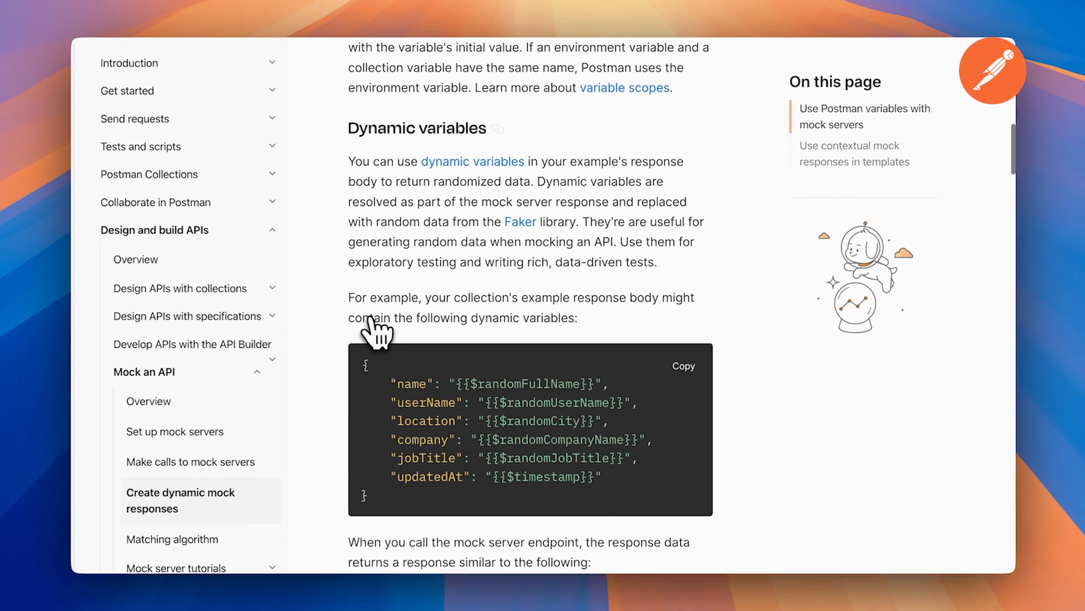
scroll(370, 331, down, 3)
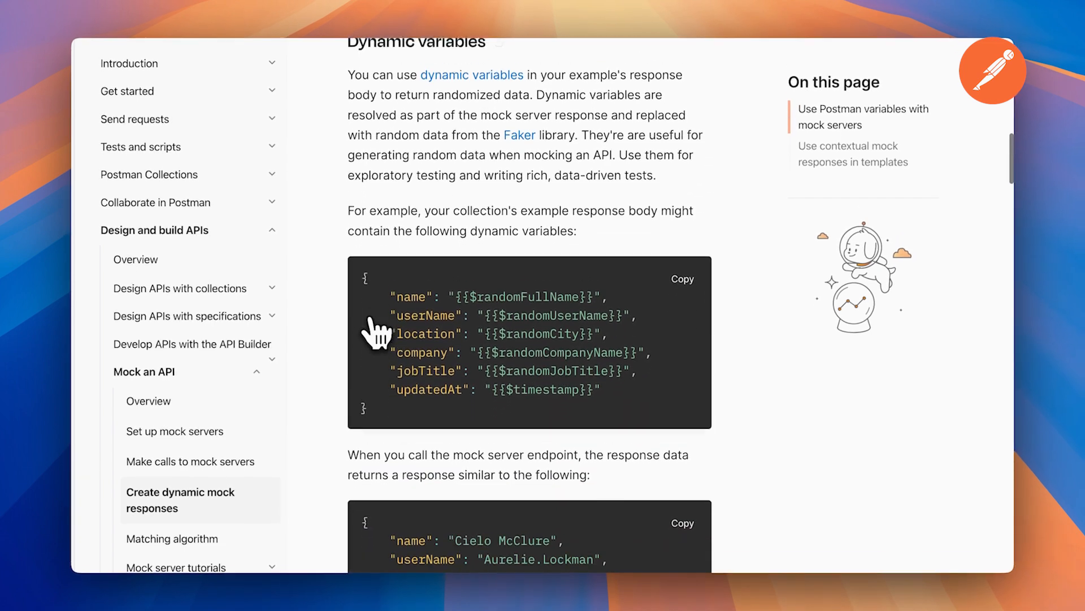
scroll(375, 334, down, 1)
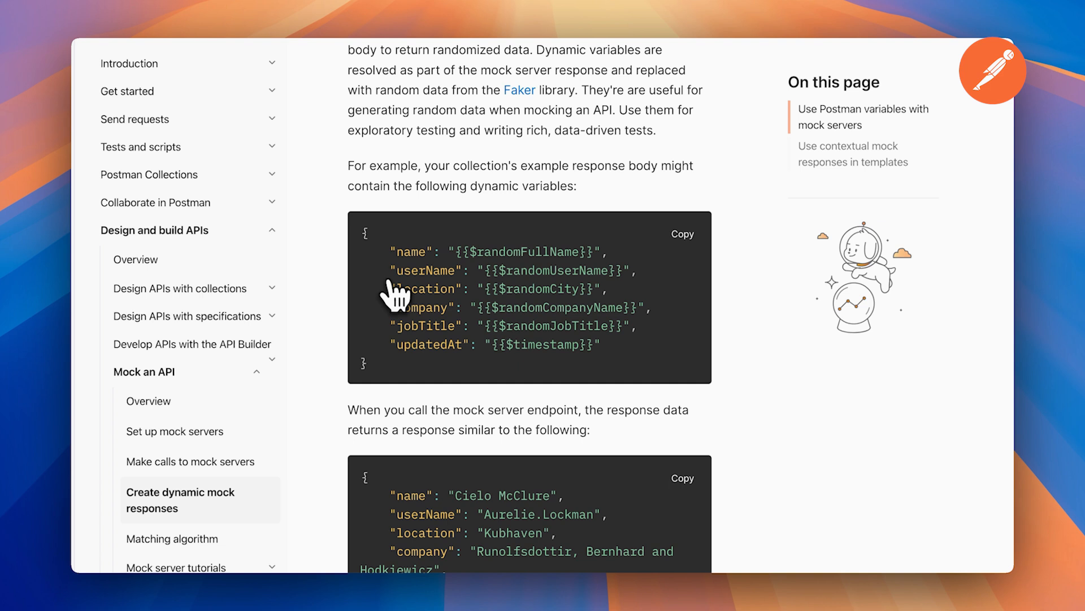
scroll(394, 296, down, 4)
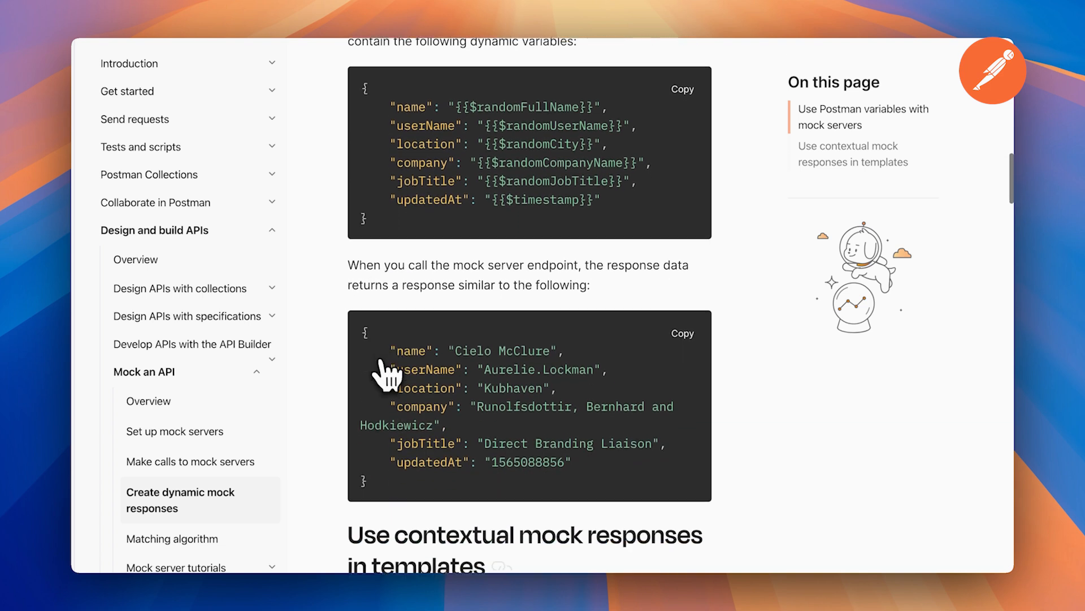
scroll(386, 374, up, 1)
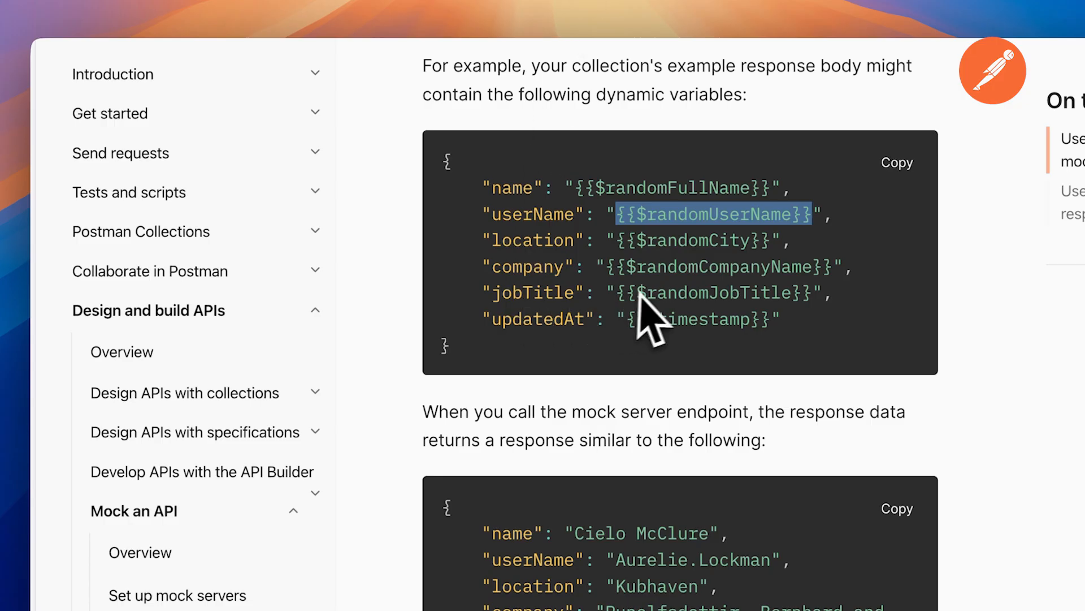
Step: Copy {{$randomFullName}} from the docs example and paste it as the agent's name in the listing- success response body
drag(575, 188, 720, 186)
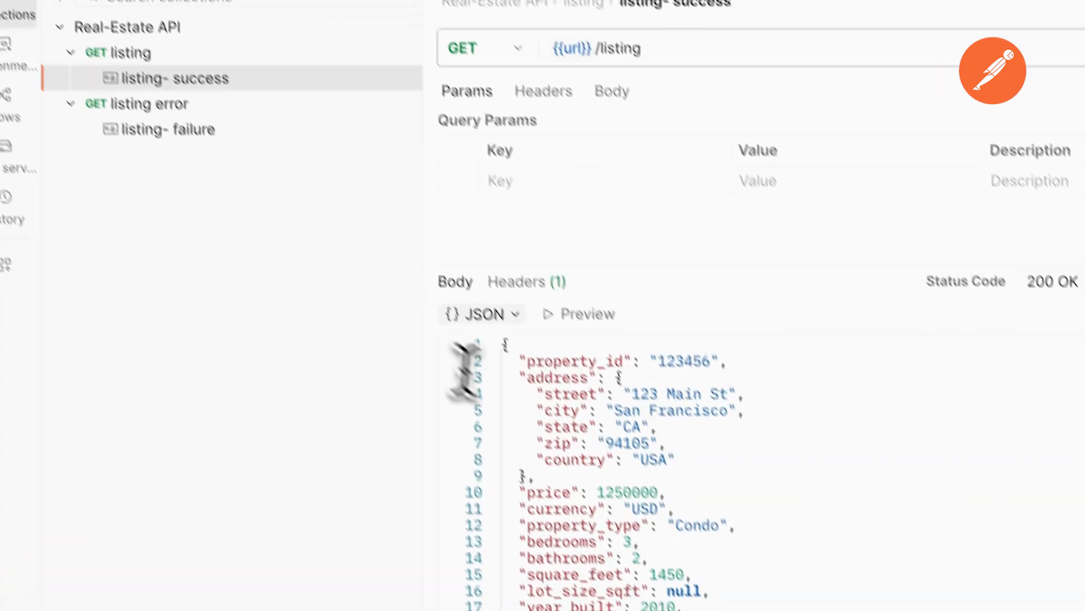
scroll(520, 407, down, 3)
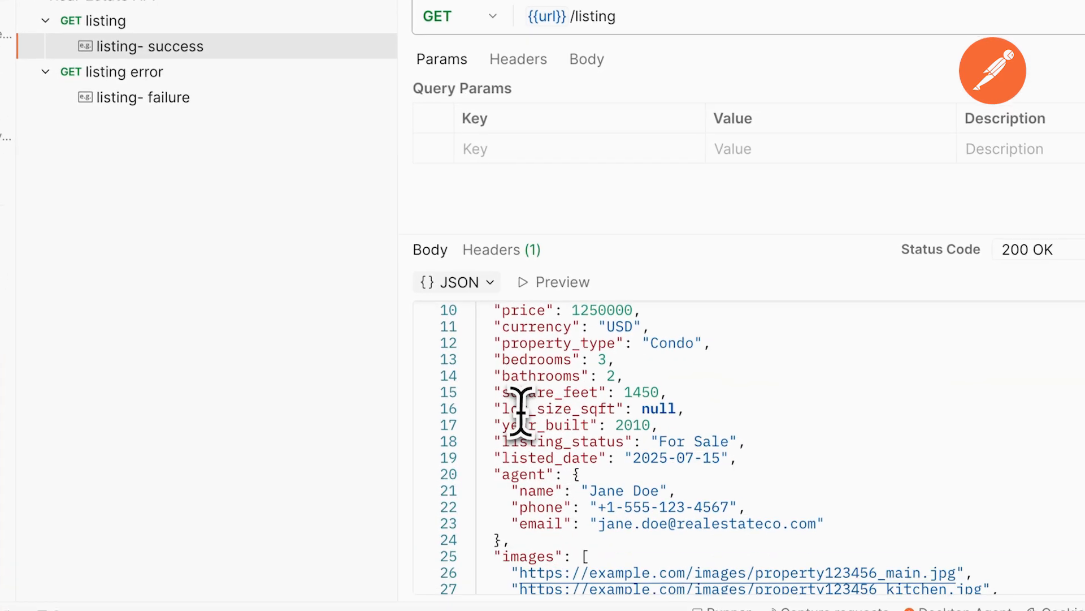
scroll(520, 407, down, 1)
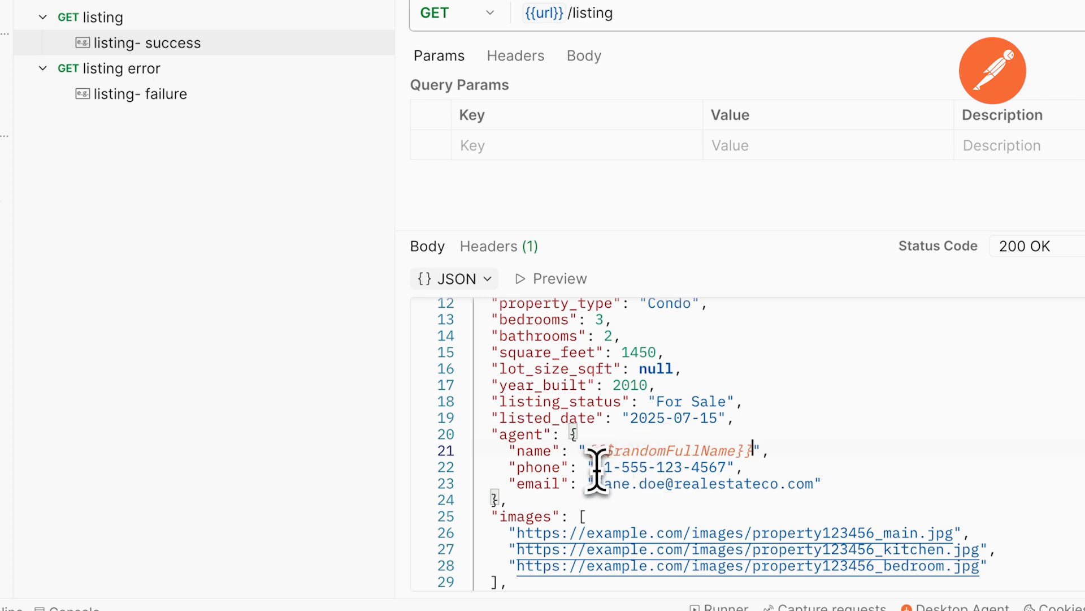
Step: Set the agent's phone to {{$randomPhone}} and the email to {{$randomEmail}} in the listing- success response body
key(Left)
key(BackSpace)
key(BackSpace)
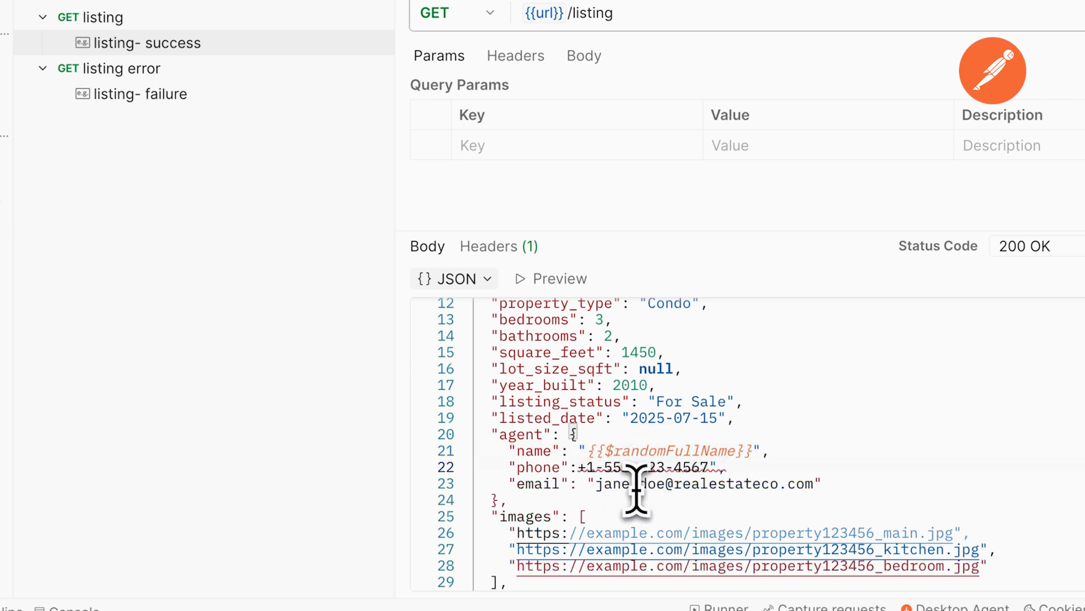
text(")
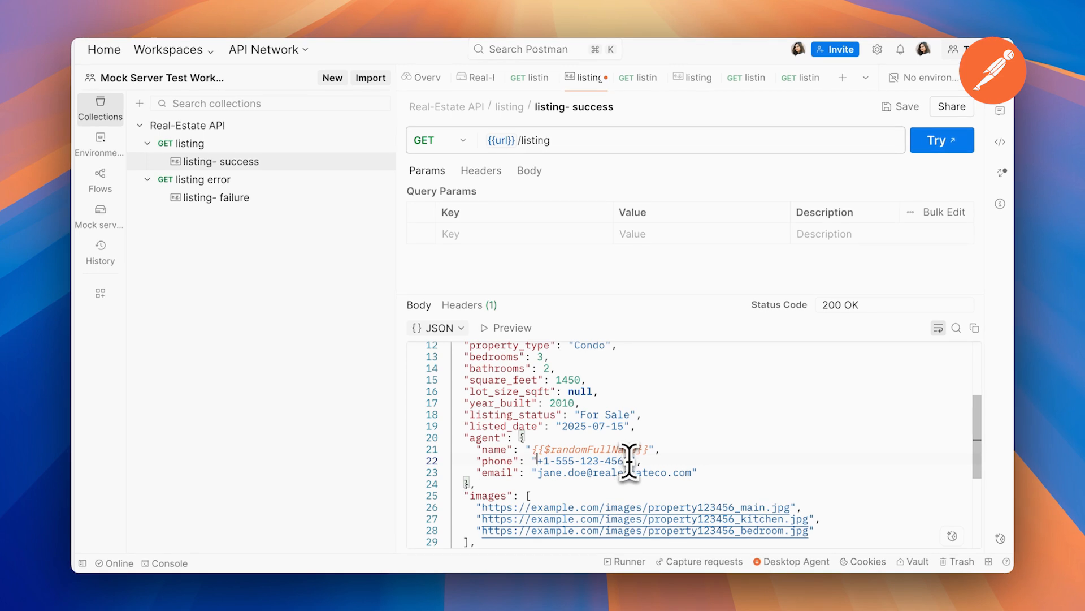
drag(693, 472, 534, 472)
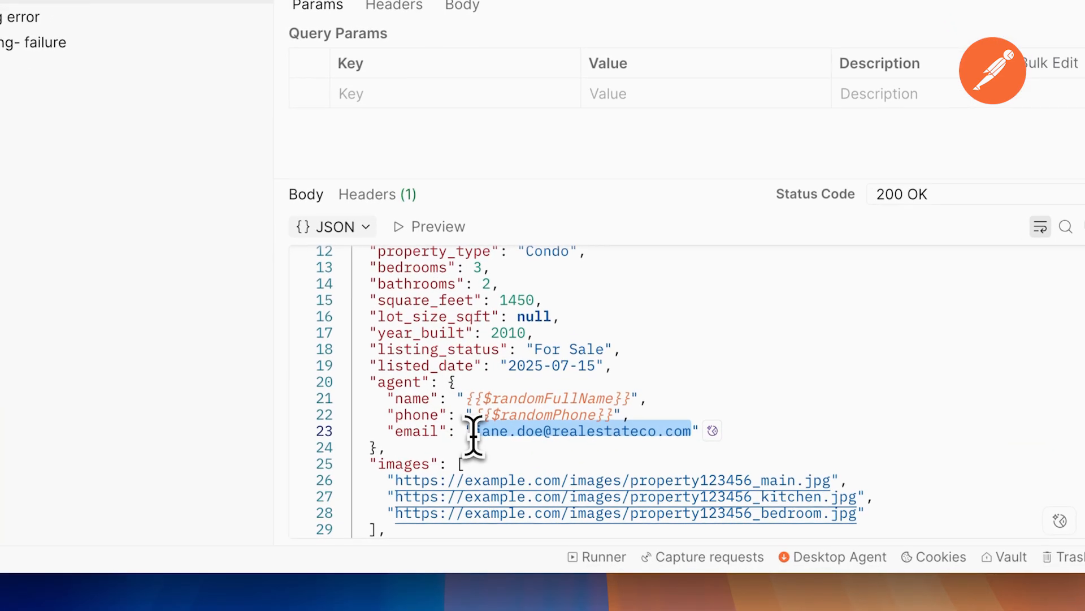
key(BackSpace)
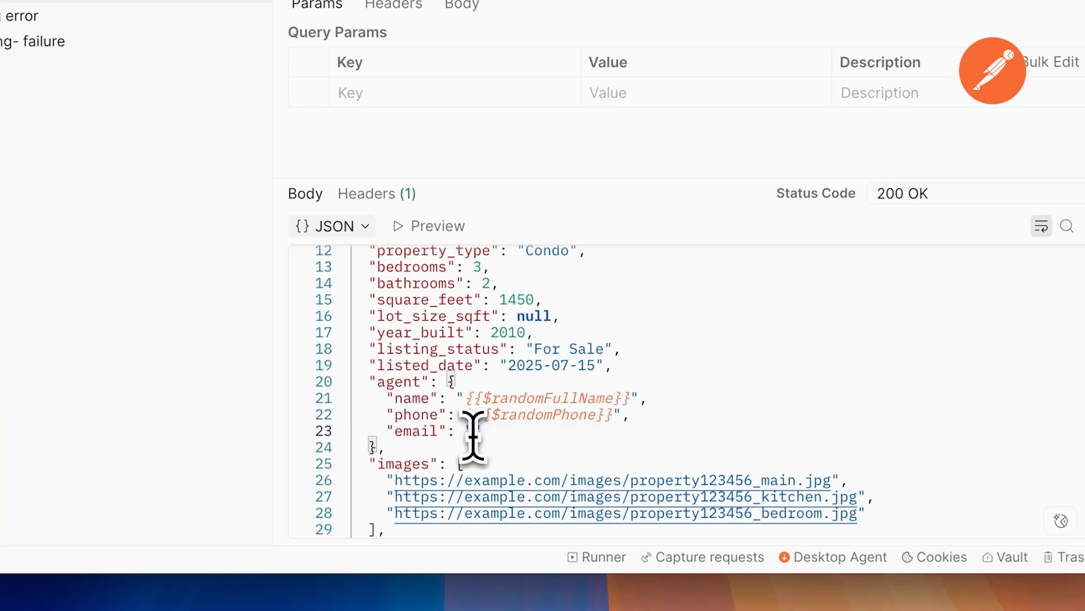
text({{$randomEmail}})
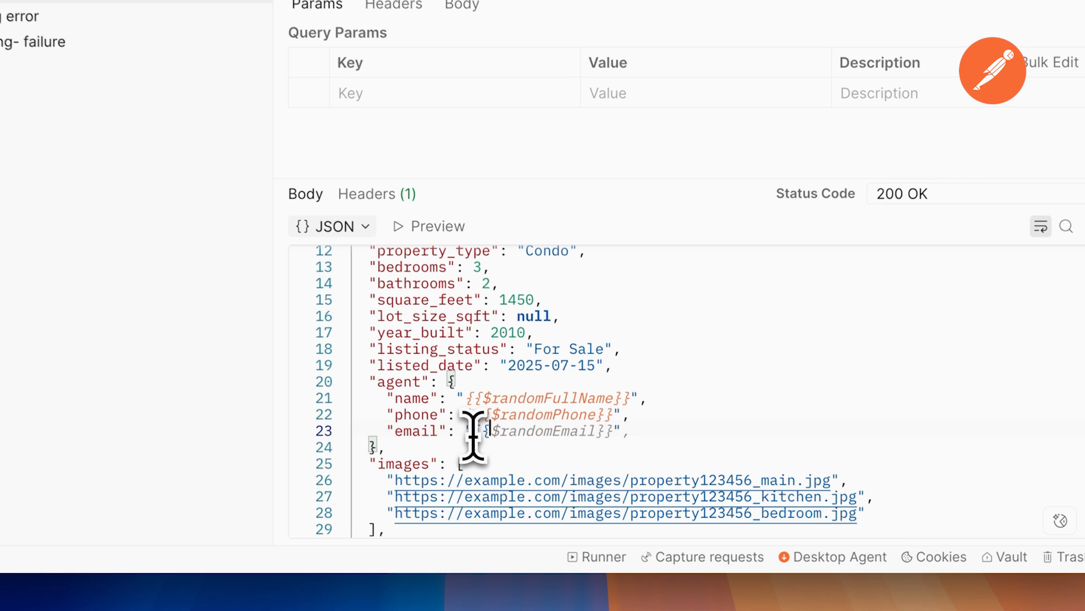
Step: Replace the whole address object in the listing- success response body with {{$randomStreetAddress}}
scroll(426, 364, up, 3)
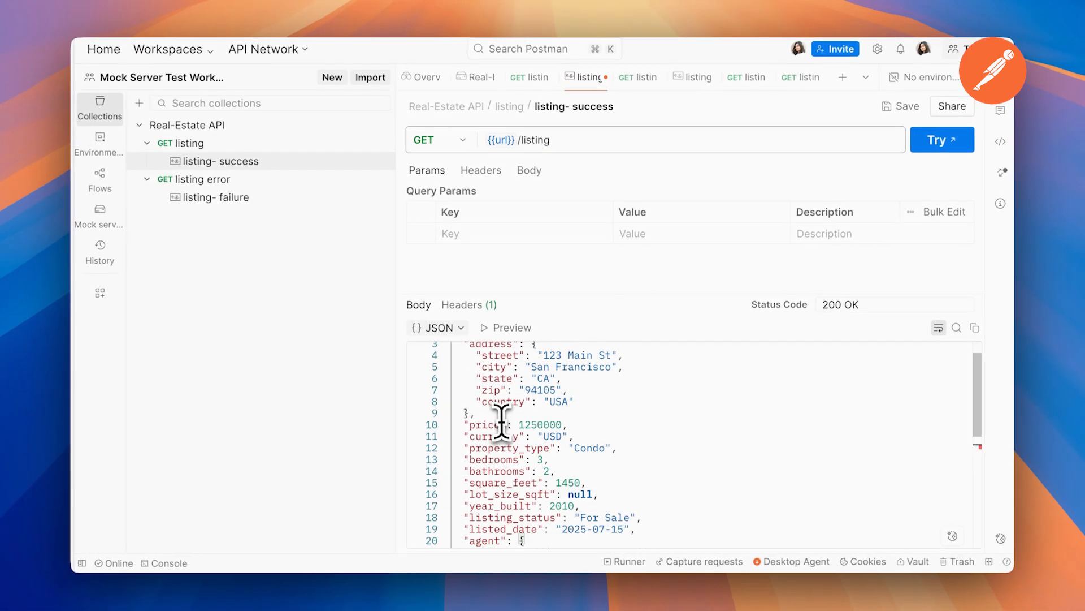
scroll(533, 412, up, 2)
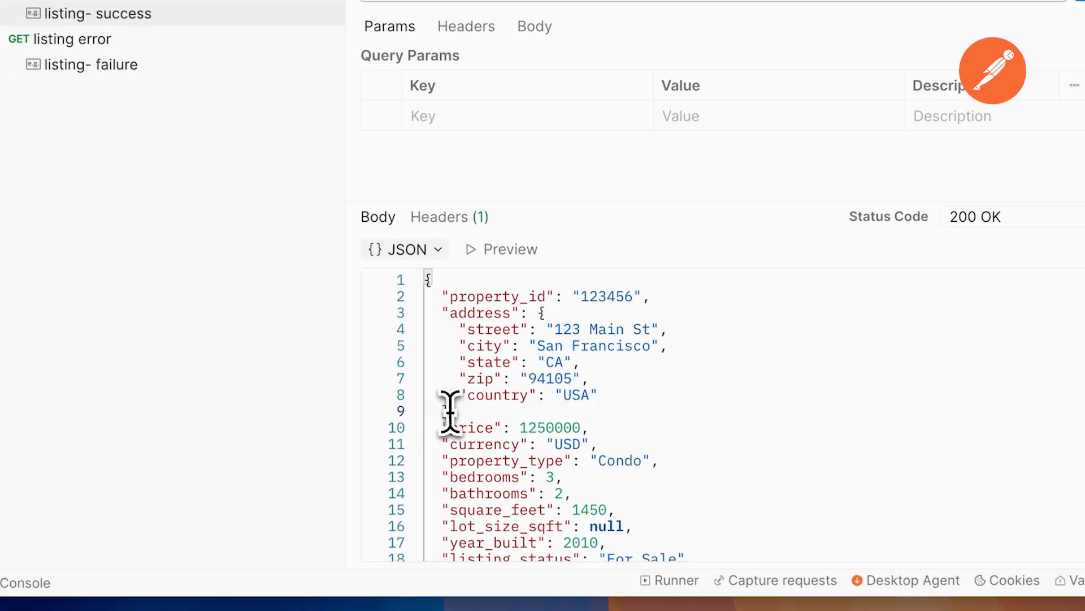
drag(451, 411, 538, 315)
key(BackSpace)
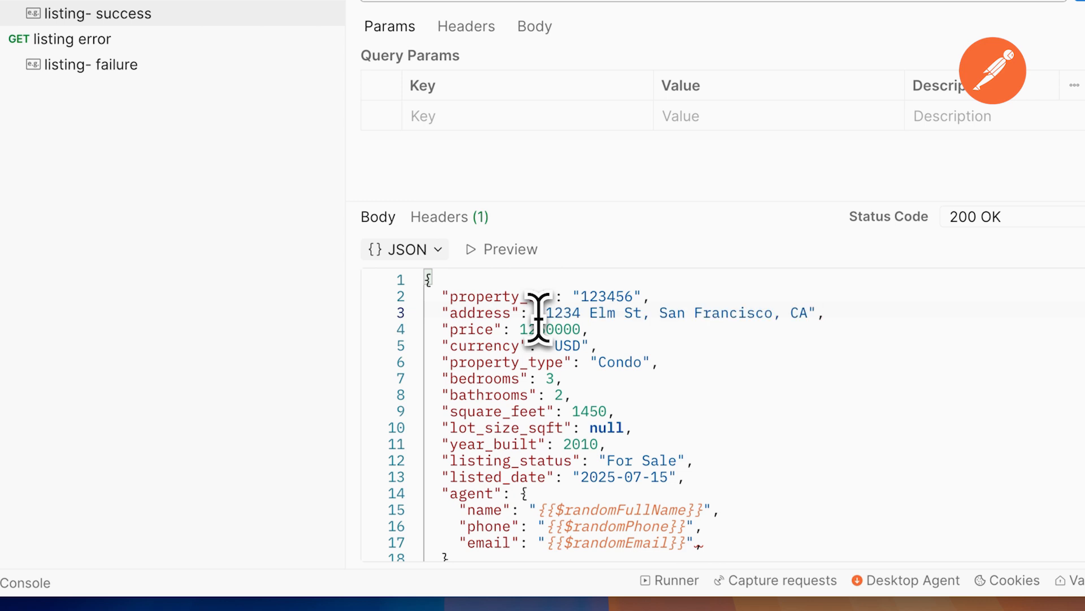
key(super+z)
text({{)
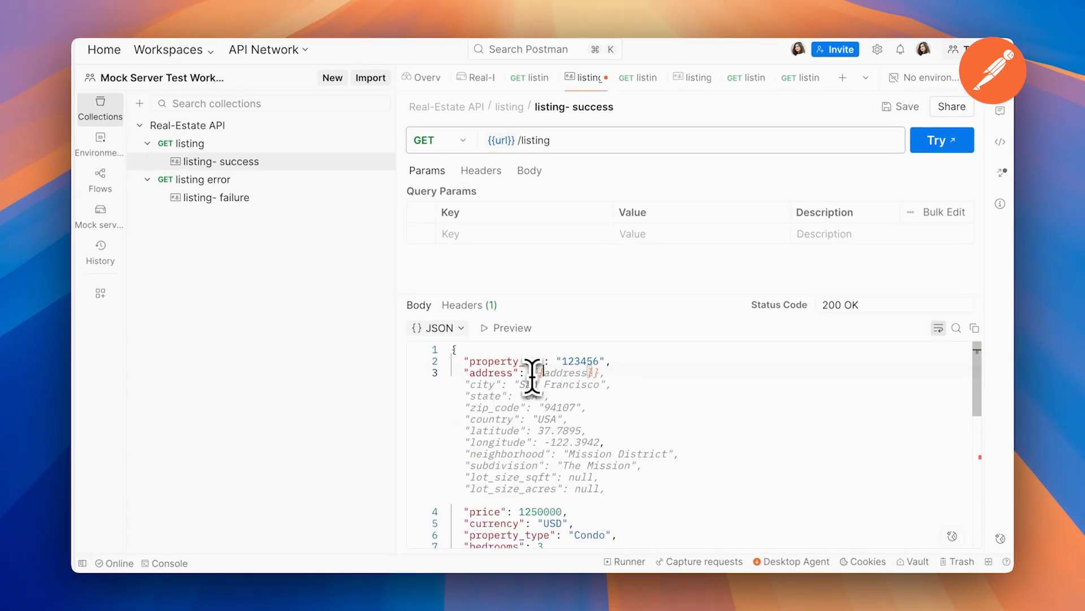
text($rando)
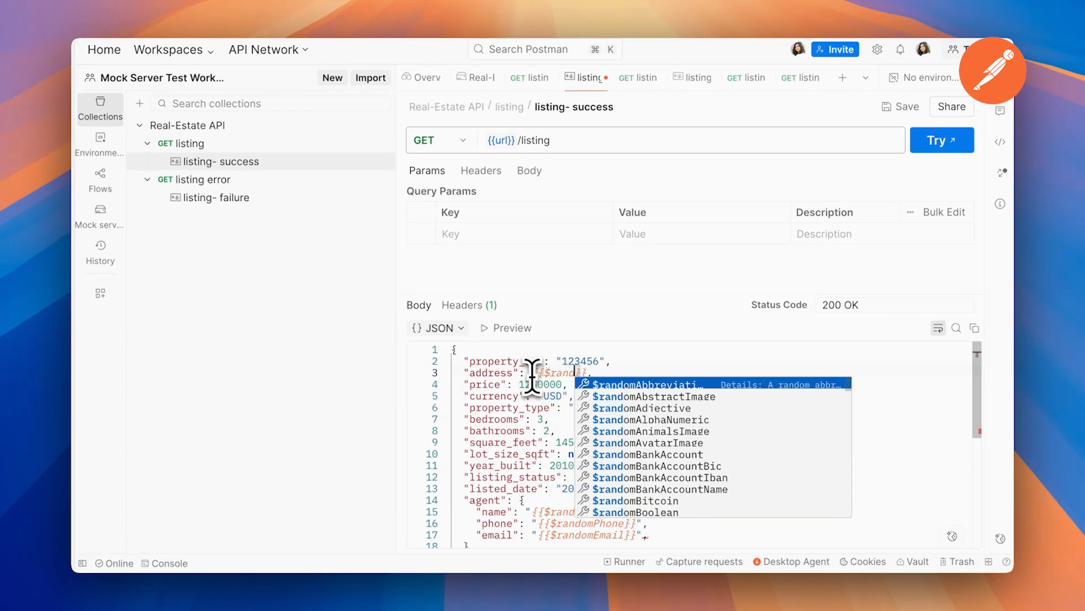
text(mStreetAd)
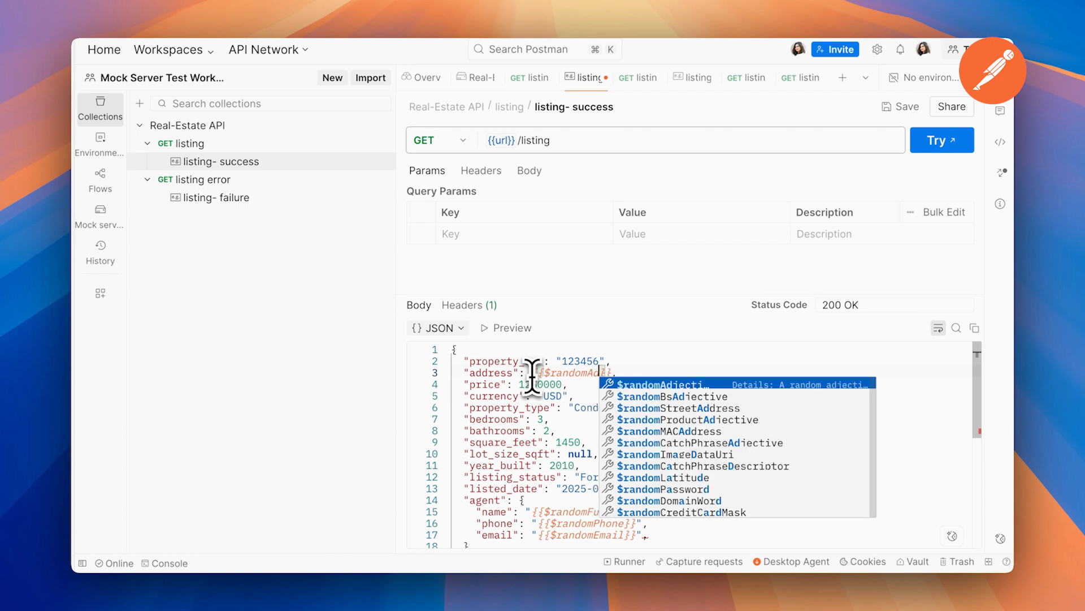
text(d)
key(Return)
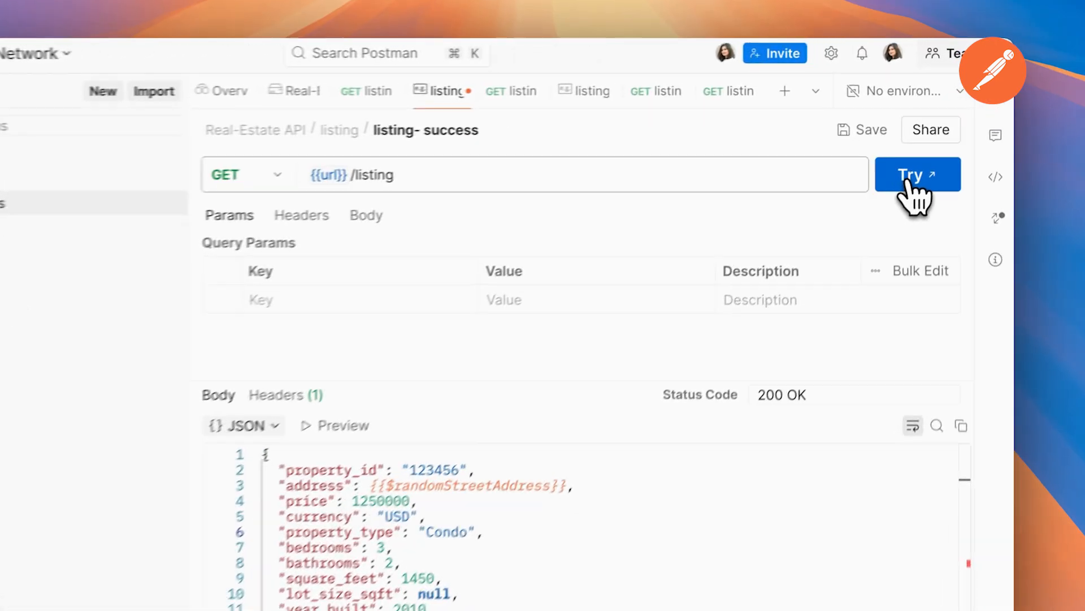
Step: Try the listing- success example by opening its listing request and sending it repeatedly
click(910, 144)
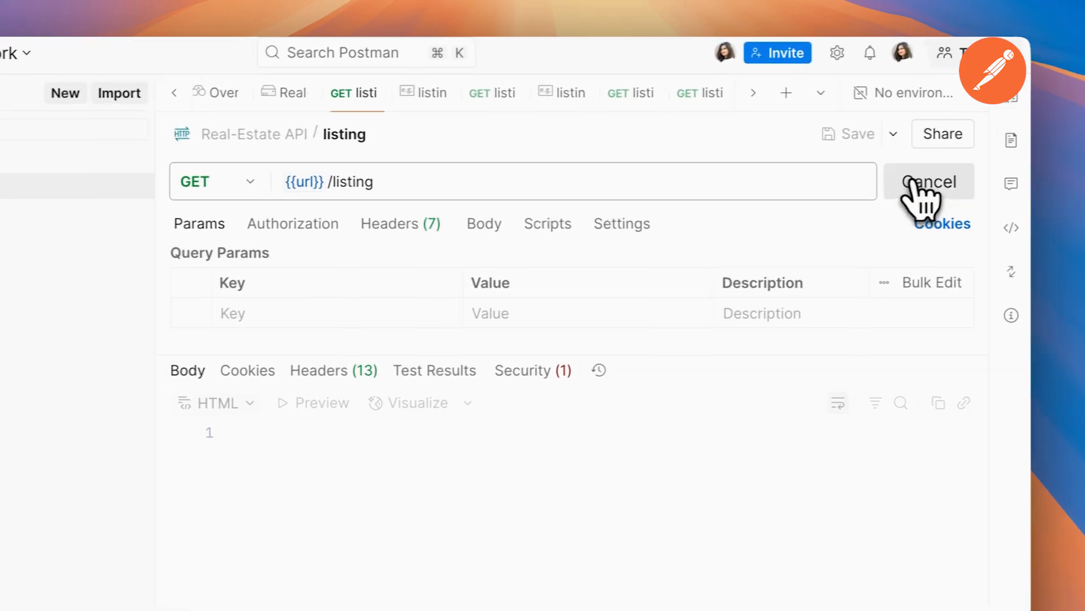
click(911, 183)
click(896, 183)
click(897, 183)
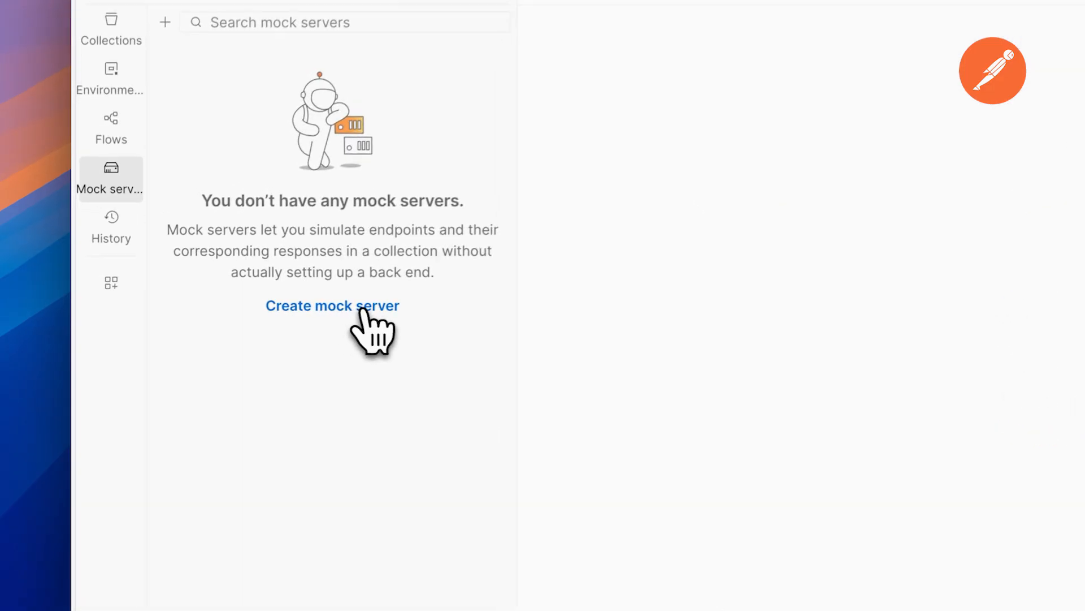
click(366, 306)
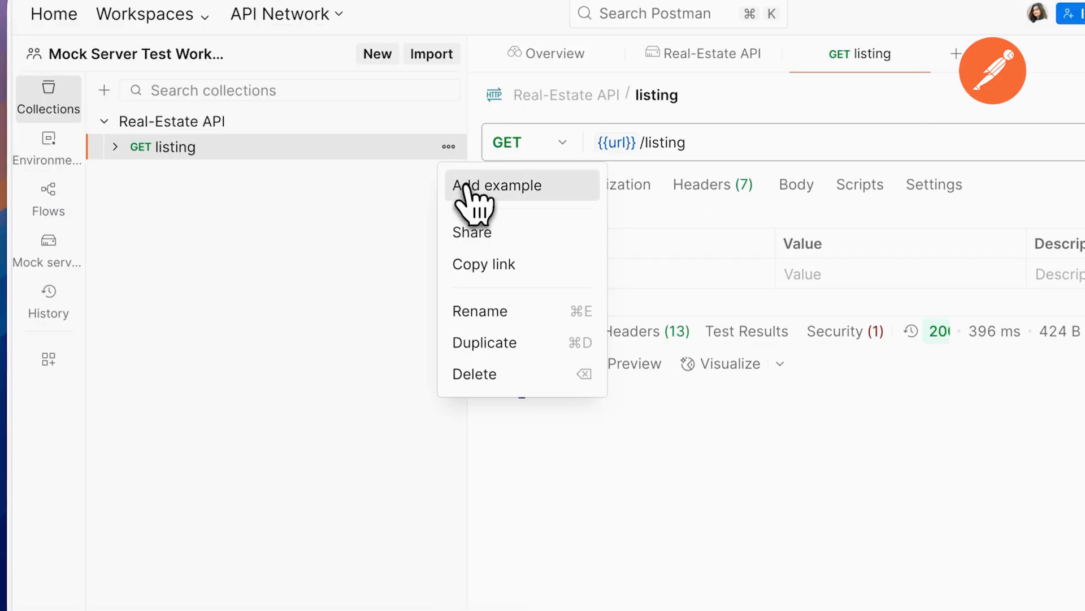
click(467, 185)
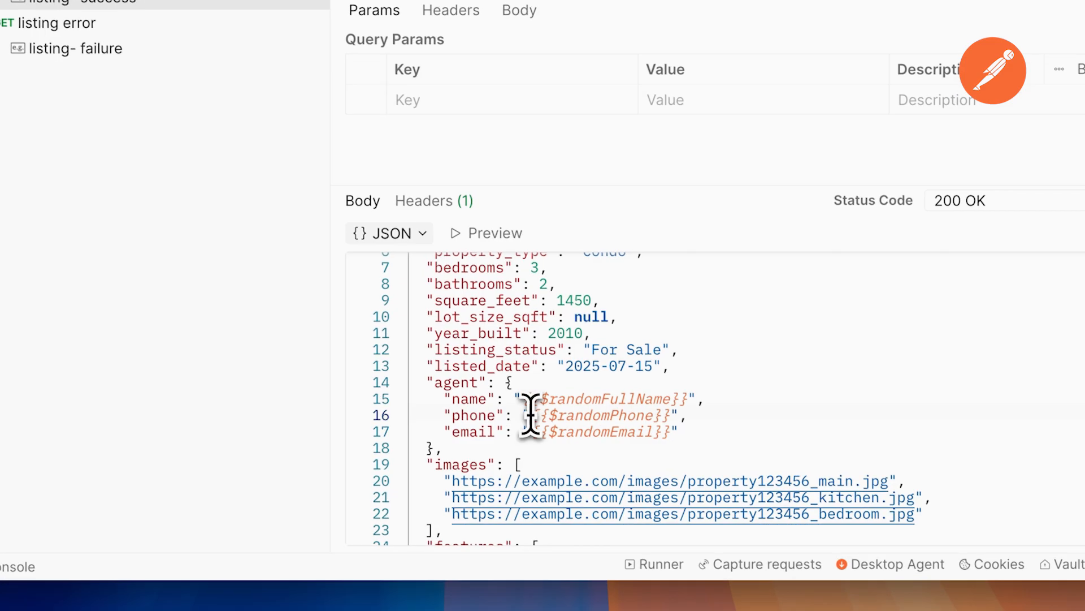